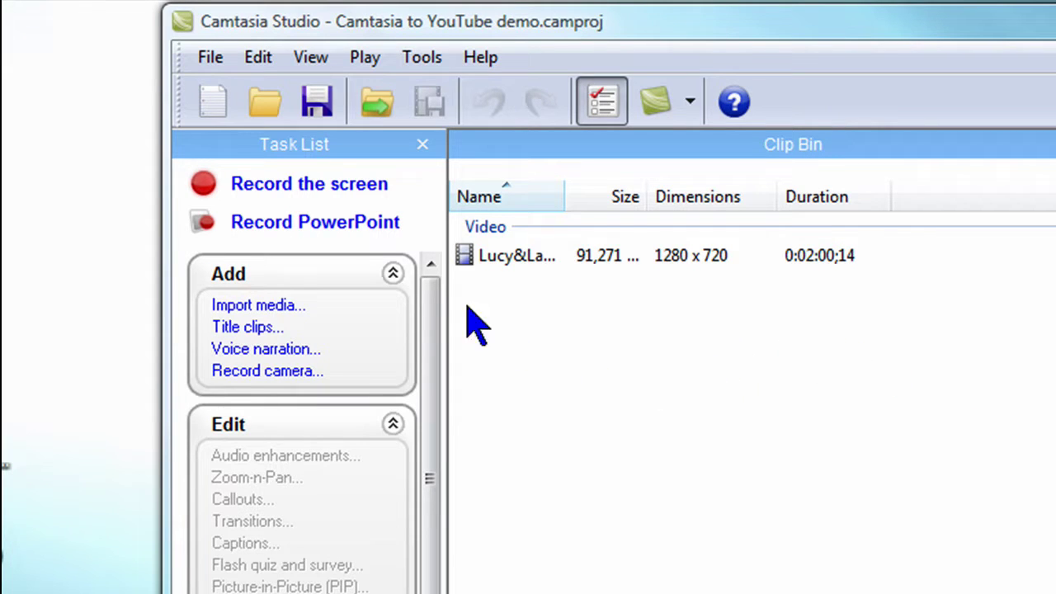
Start the screen recorder and show its Video options: manual configuration at 30 frames/sec
{"action": "left_click", "coordinate": [329, 185]}
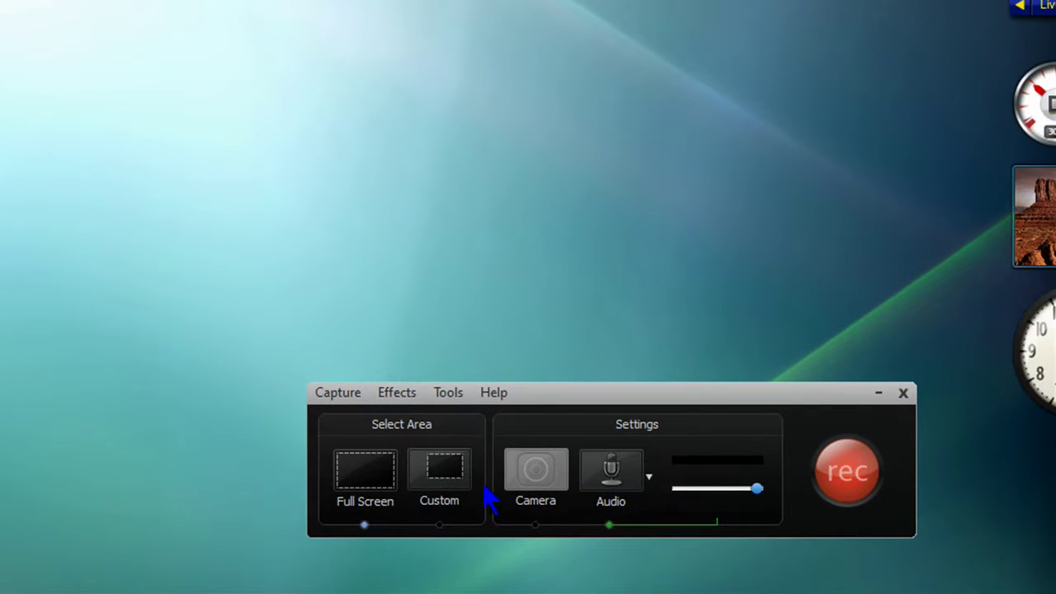
{"action": "left_click", "coordinate": [449, 393]}
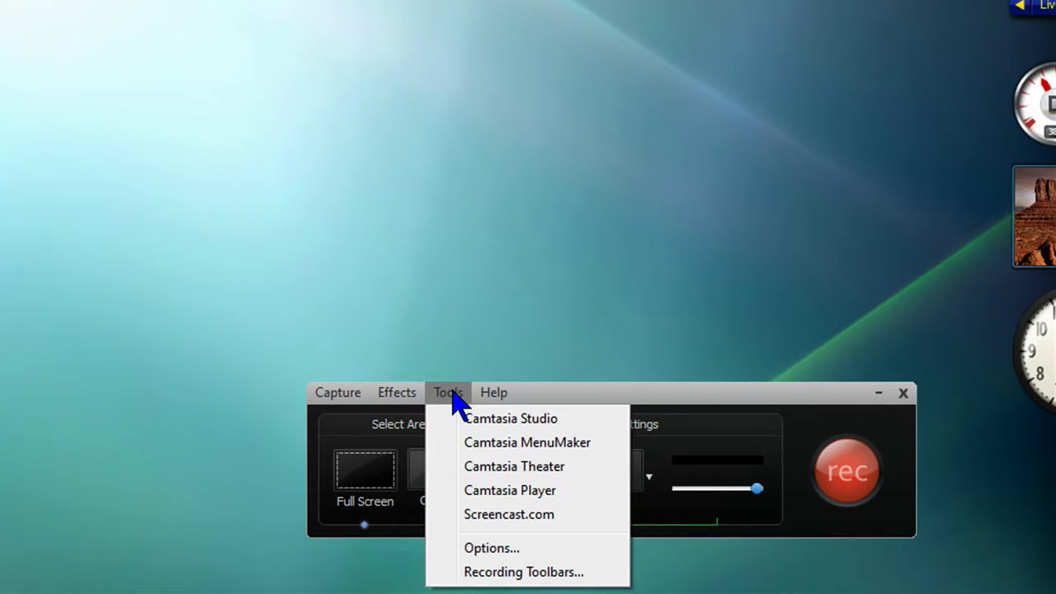
{"action": "left_click", "coordinate": [491, 547]}
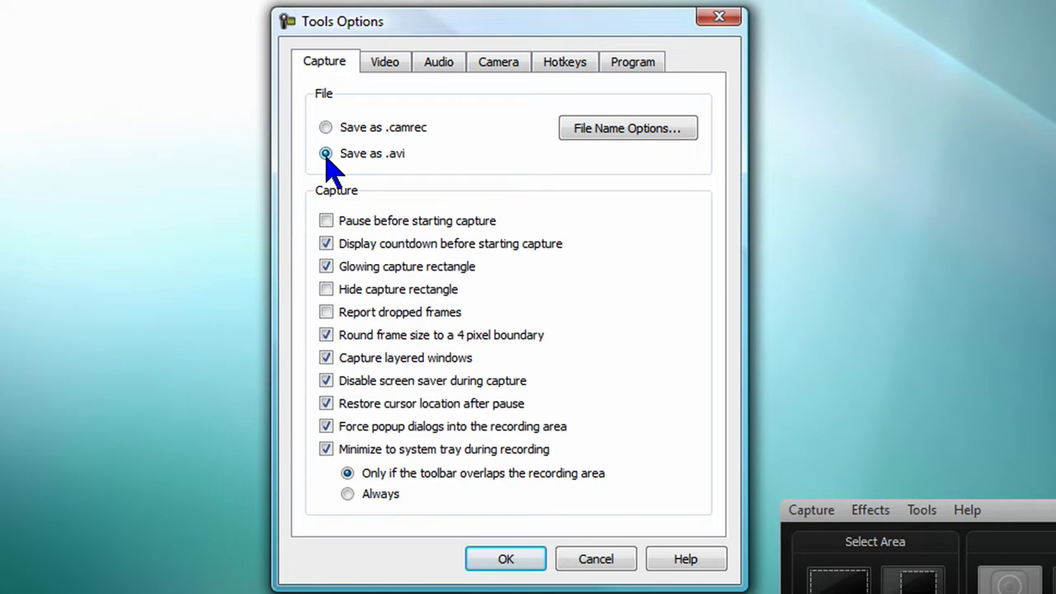
{"action": "left_click", "coordinate": [396, 66]}
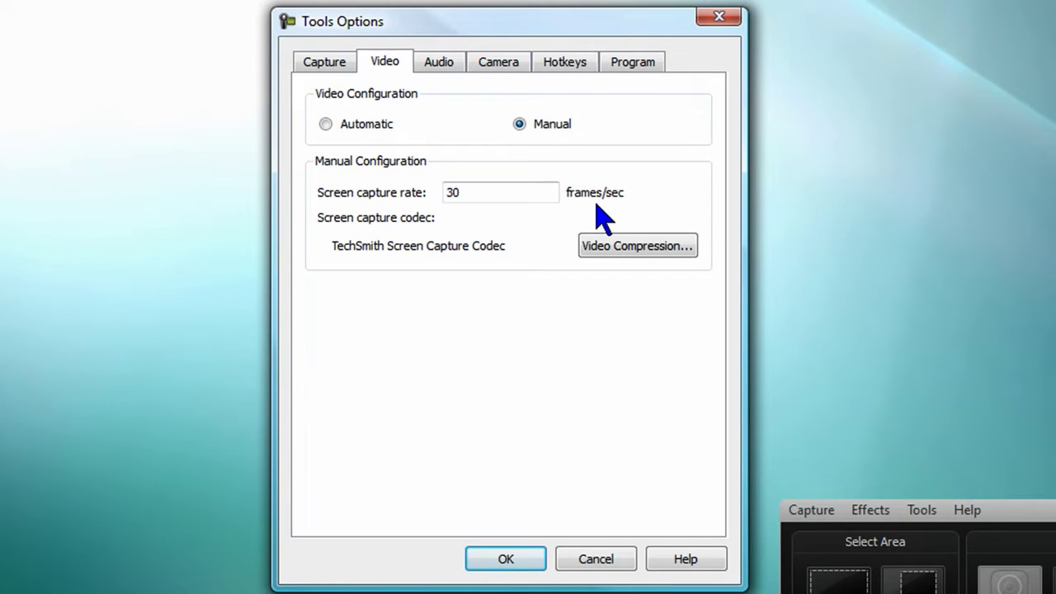
Show the recorder's Audio Format settings, currently PCM 22.050 kHz, 16 Bit, Mono
{"action": "left_click", "coordinate": [452, 62]}
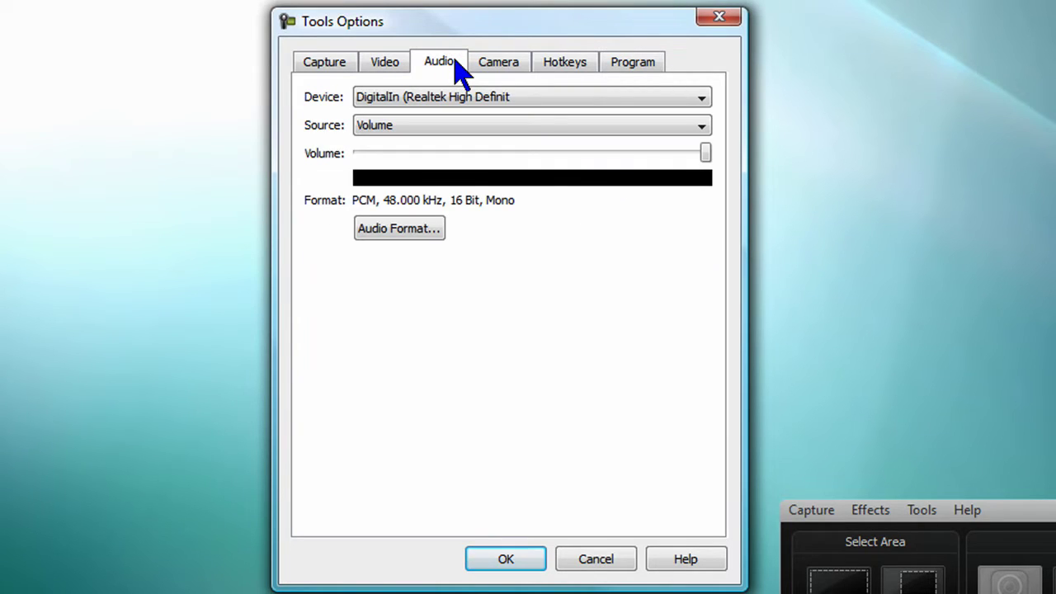
{"action": "left_click", "coordinate": [413, 224]}
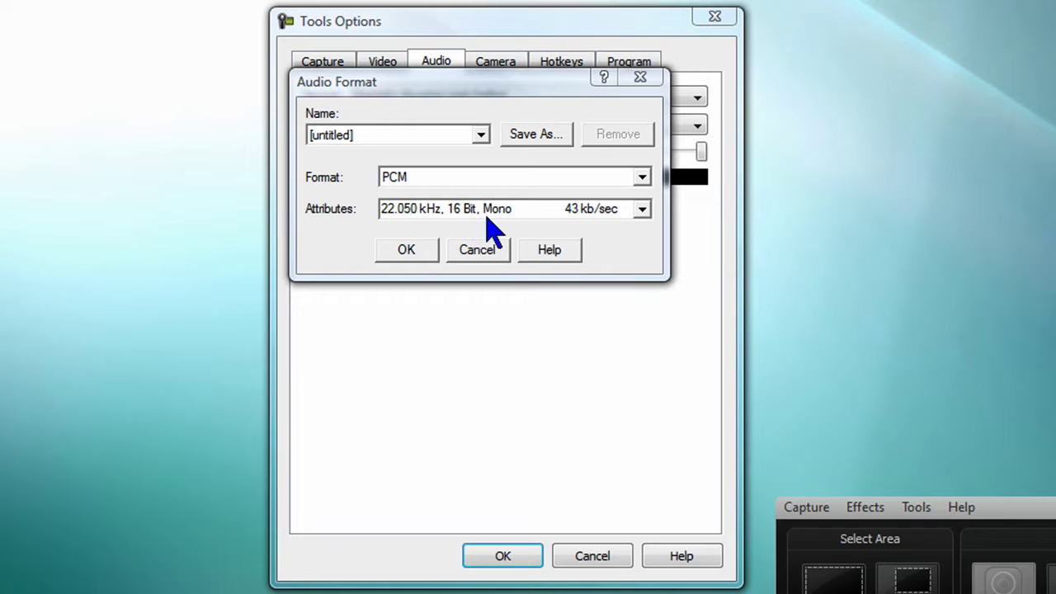
Save the original audio format under the name 'Factory'
{"action": "left_click", "coordinate": [537, 137]}
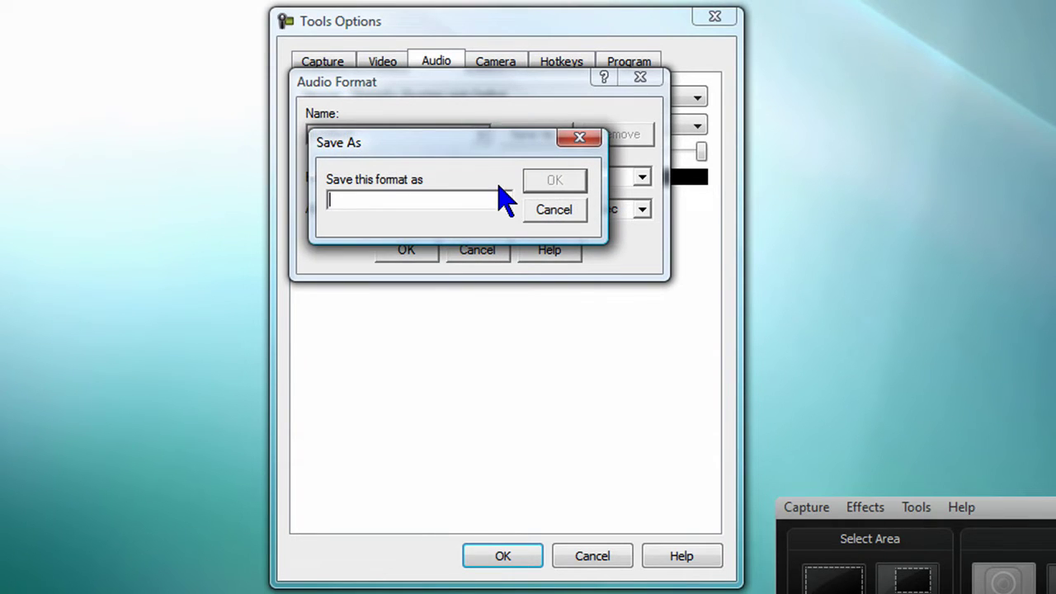
{"action": "type", "text": "Factory"}
{"action": "key", "text": "Return"}
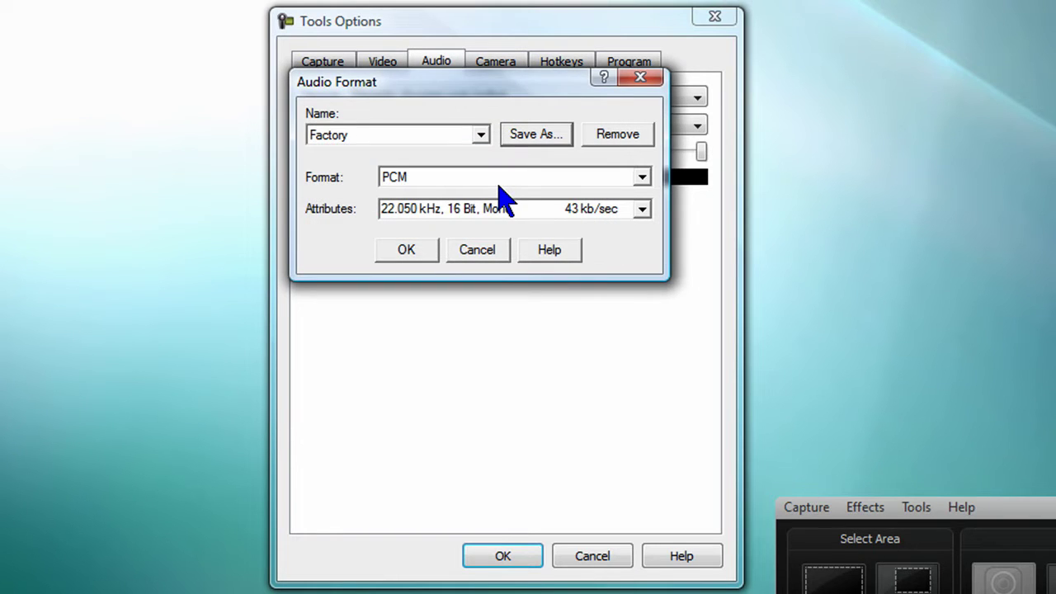
Switch audio to PCM 48.000 kHz, 16 Bit, Mono, save it as 'YouTube HD', and apply
{"action": "left_click", "coordinate": [642, 209]}
{"action": "scroll", "coordinate": [645, 252], "scroll_direction": "down", "scroll_amount": 5}
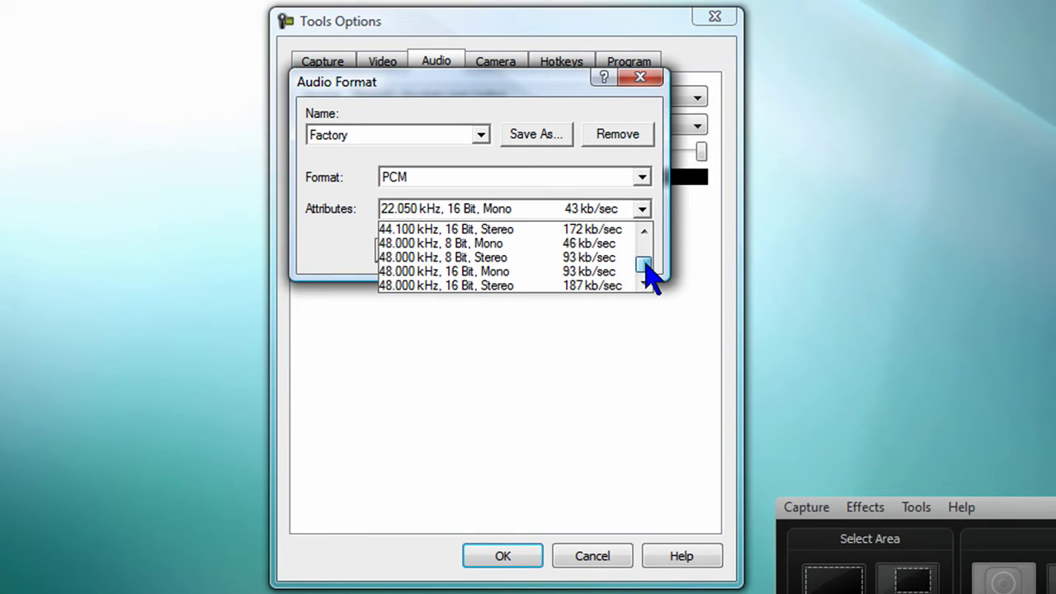
{"action": "left_click", "coordinate": [549, 272]}
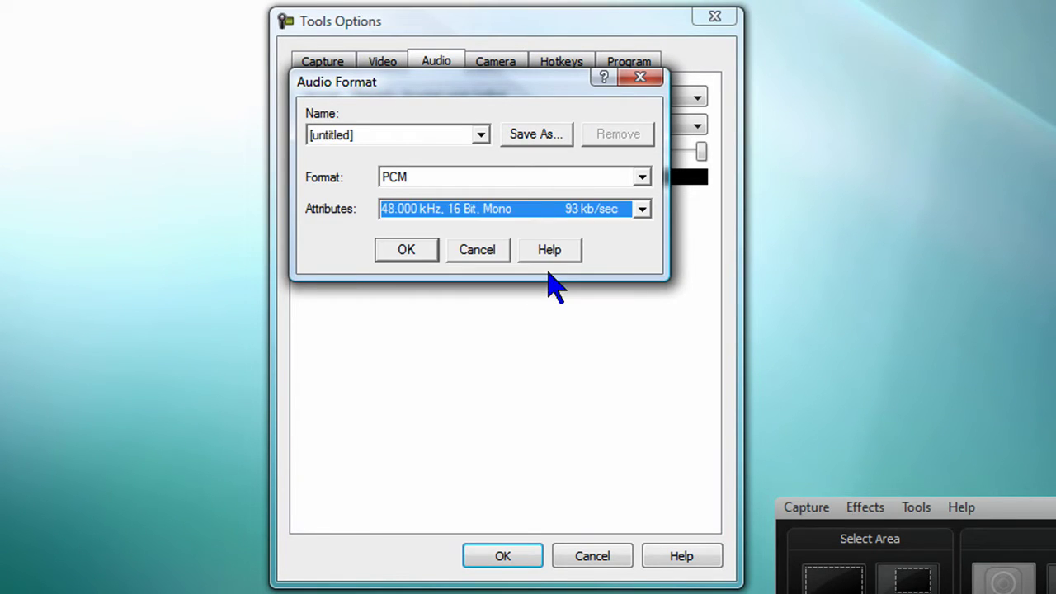
{"action": "left_click", "coordinate": [376, 136]}
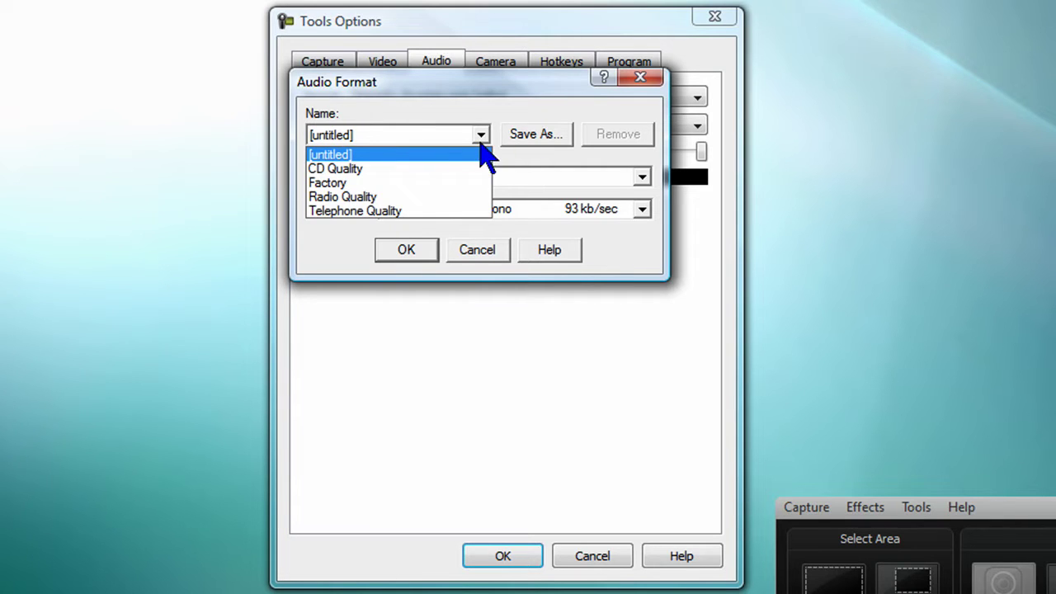
{"action": "left_click", "coordinate": [523, 138]}
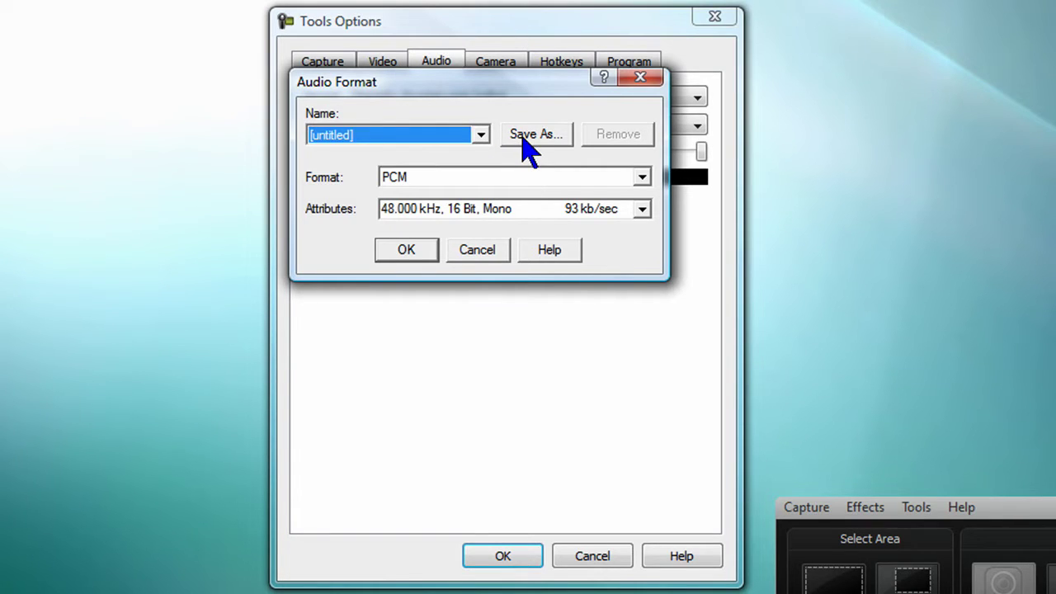
{"action": "left_click", "coordinate": [528, 139]}
{"action": "type", "text": "YouT"}
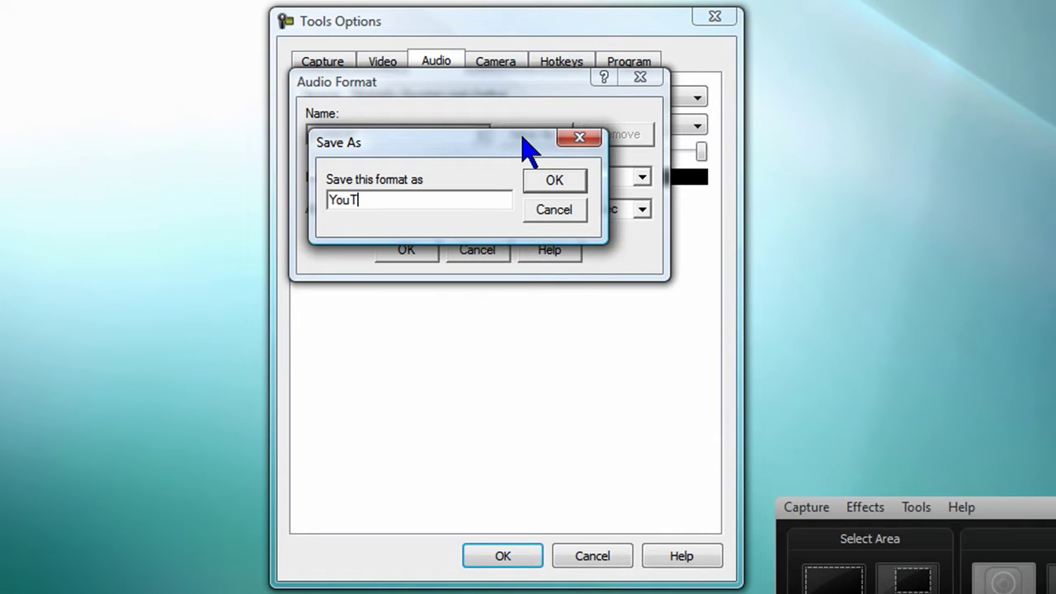
{"action": "type", "text": "ube HD"}
{"action": "left_click", "coordinate": [566, 180]}
{"action": "left_click", "coordinate": [423, 254]}
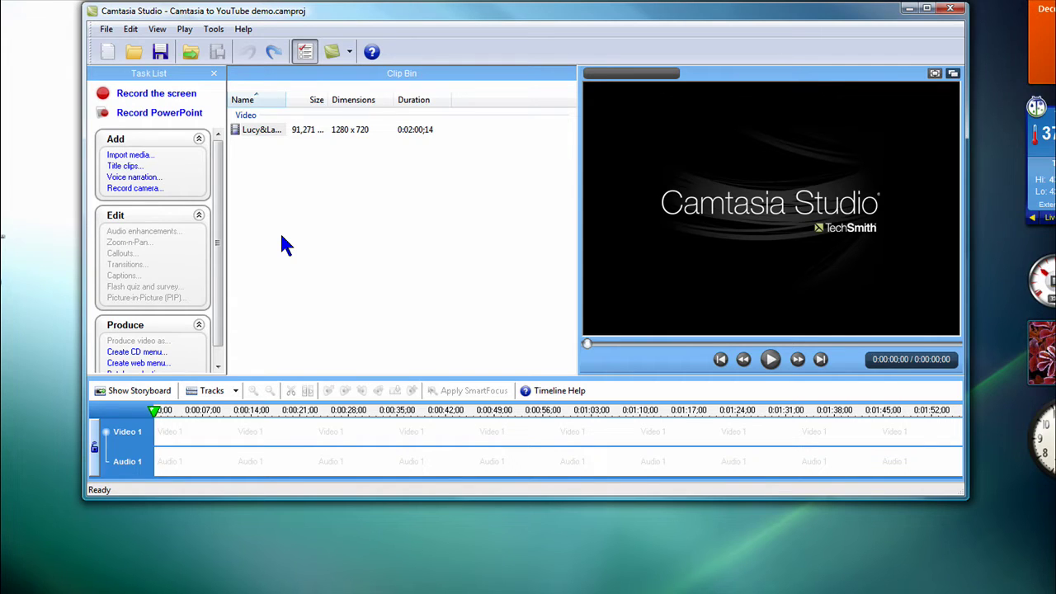
Drag Lucy&LaylaClip2.avi from the Clip Bin onto the timeline
{"action": "left_click_drag", "start_coordinate": [234, 130], "coordinate": [162, 440]}
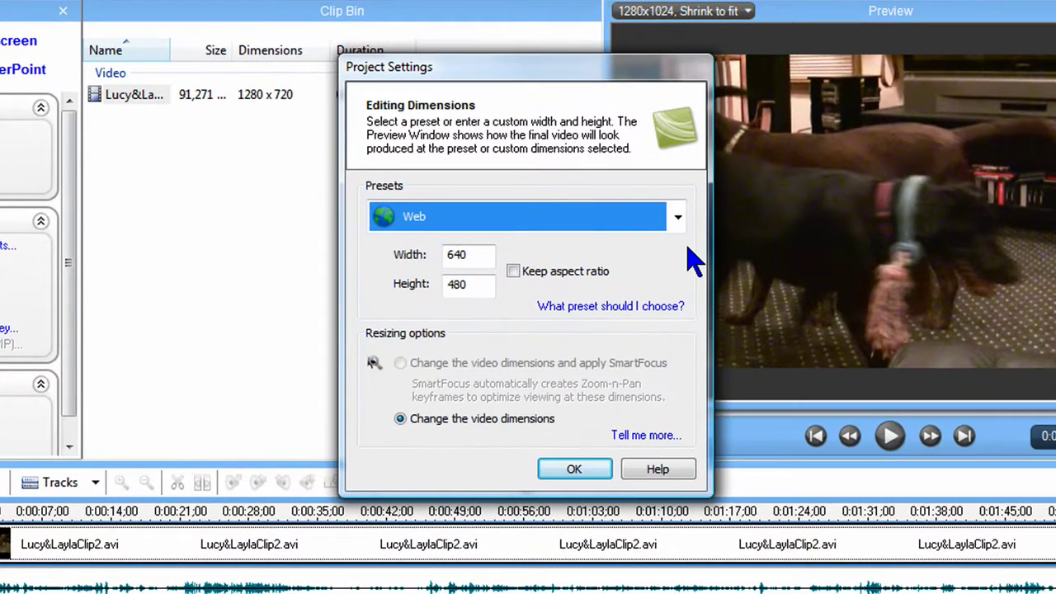
Set the project's editing dimensions to the HD 1280 × 720 preset
{"action": "left_click", "coordinate": [669, 216]}
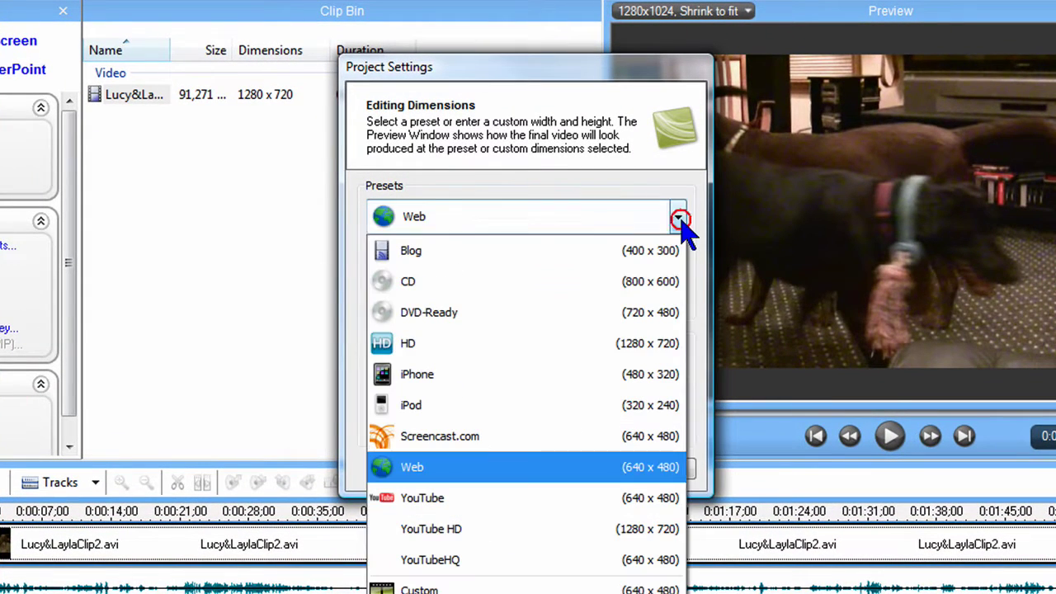
{"action": "left_click", "coordinate": [533, 347]}
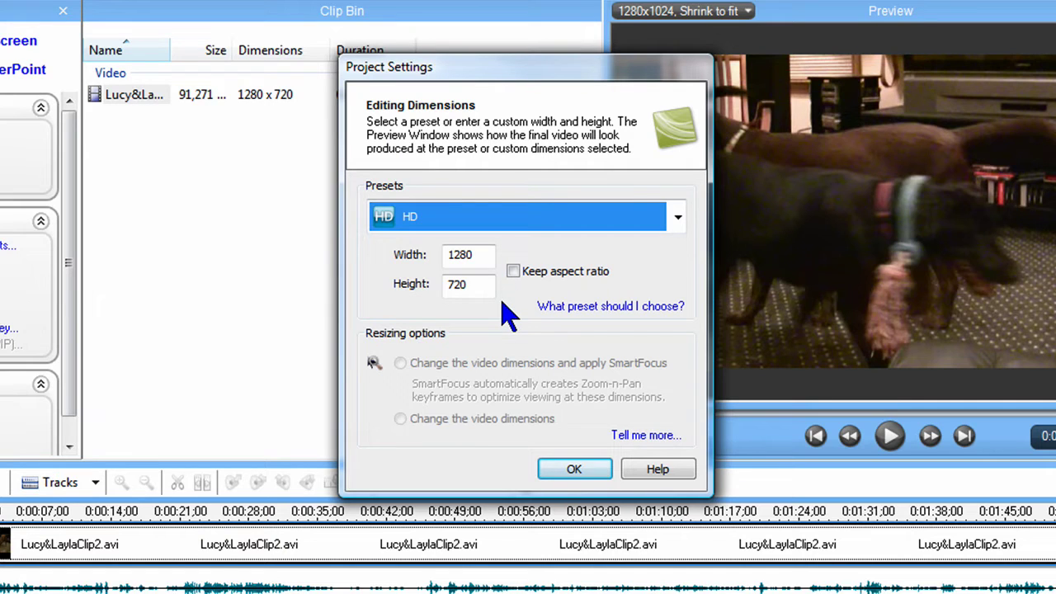
{"action": "left_click", "coordinate": [583, 467]}
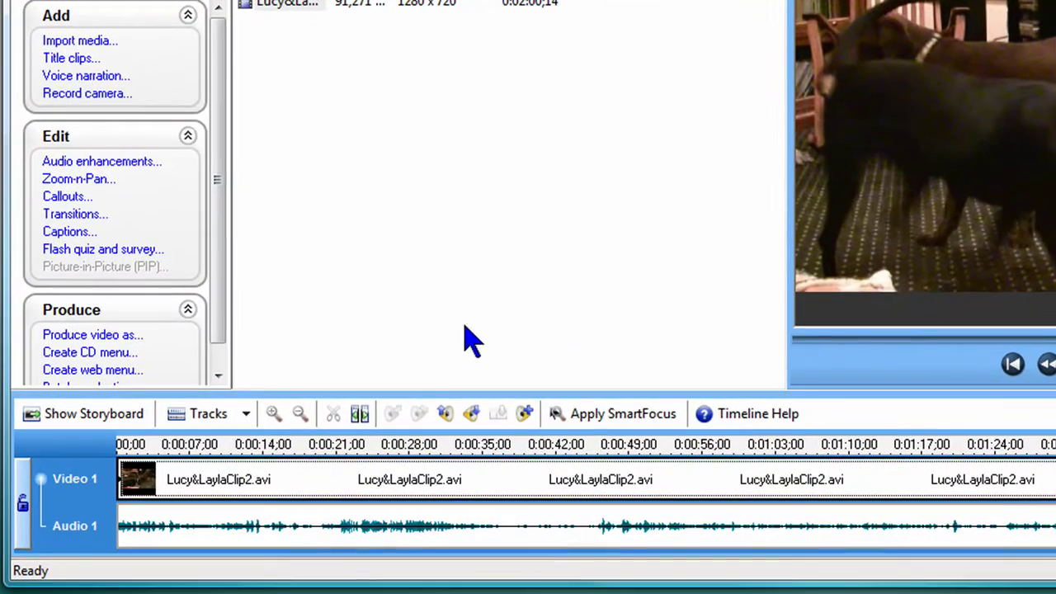
{"action": "left_click", "coordinate": [113, 337]}
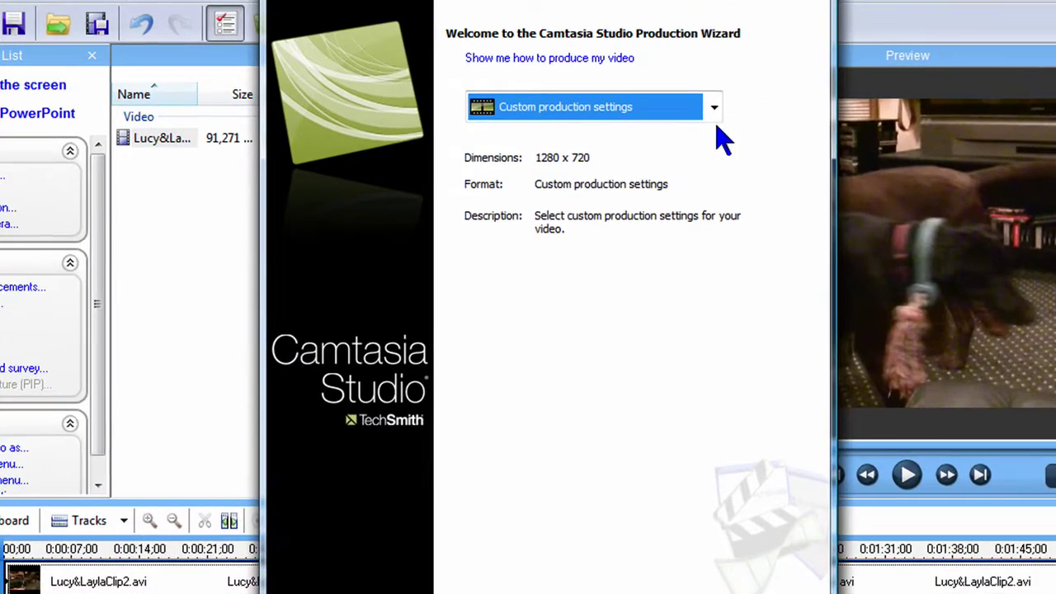
Open Add / Edit Preset from the production preset list
{"action": "left_click", "coordinate": [715, 108]}
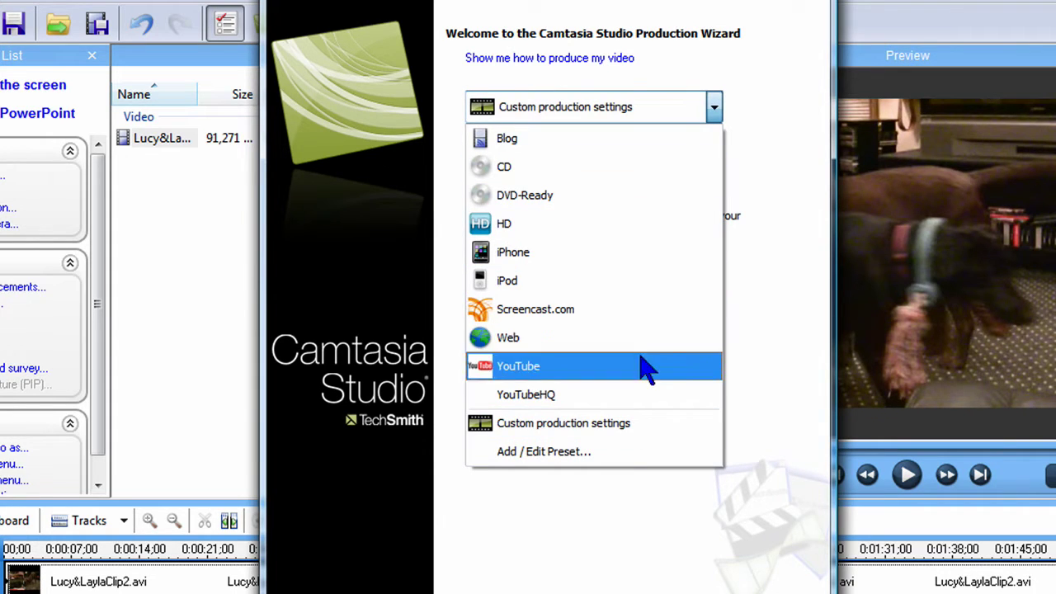
{"action": "left_click", "coordinate": [637, 450]}
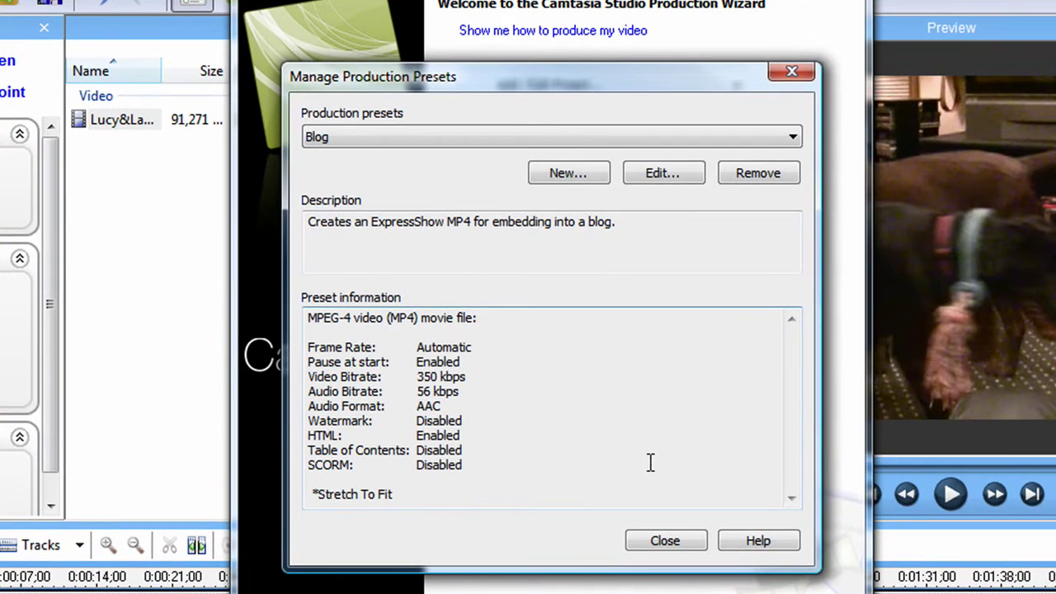
Create a new production preset 'YouTube HD' with MOV - QuickTime movie output
{"action": "left_click", "coordinate": [567, 173]}
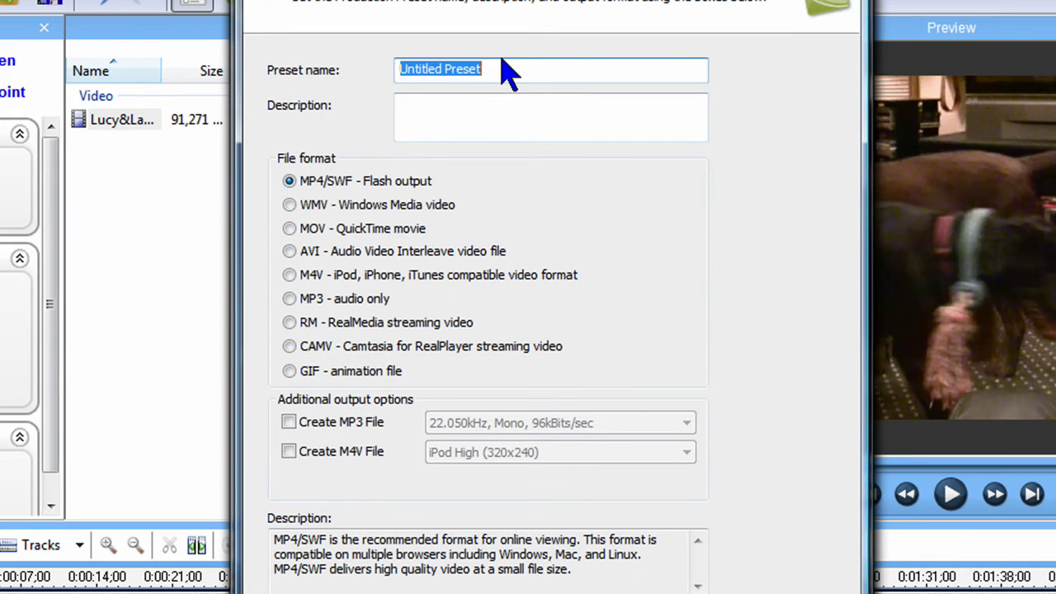
{"action": "type", "text": "YouT"}
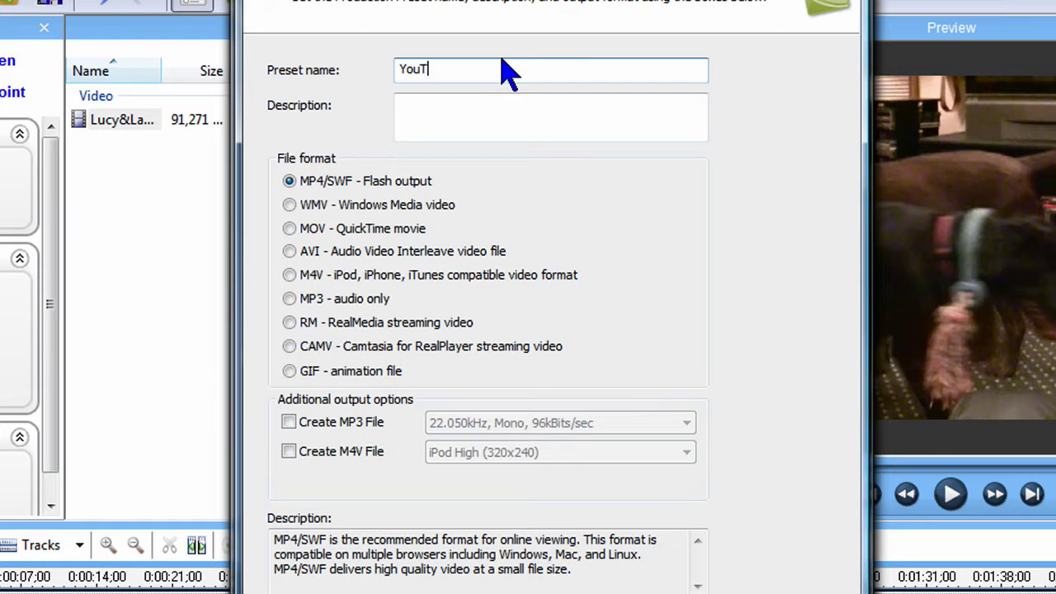
{"action": "type", "text": "ube HD"}
{"action": "left_click", "coordinate": [289, 230]}
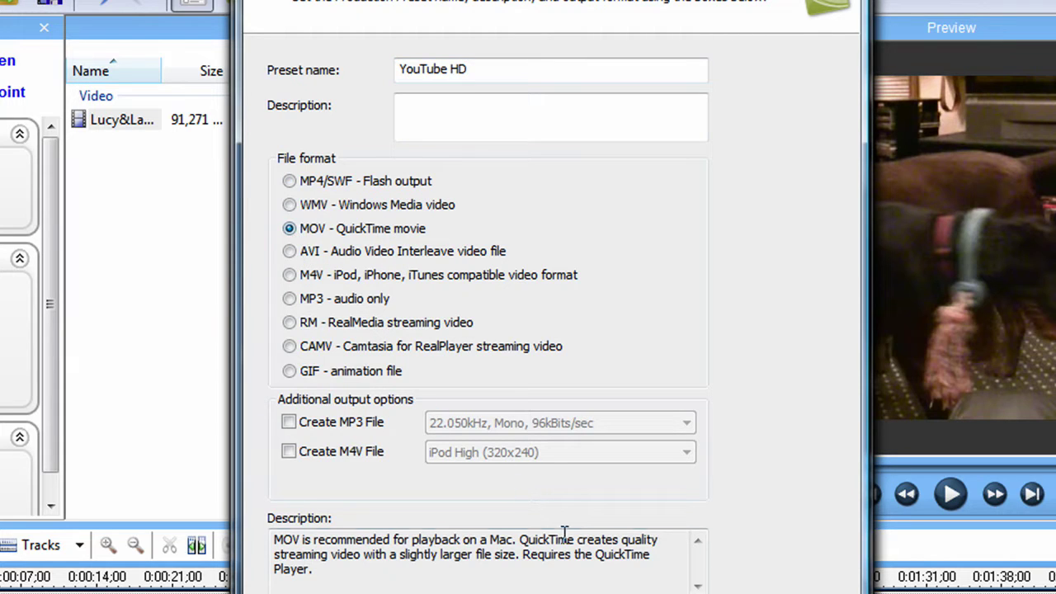
{"action": "key", "text": "Return"}
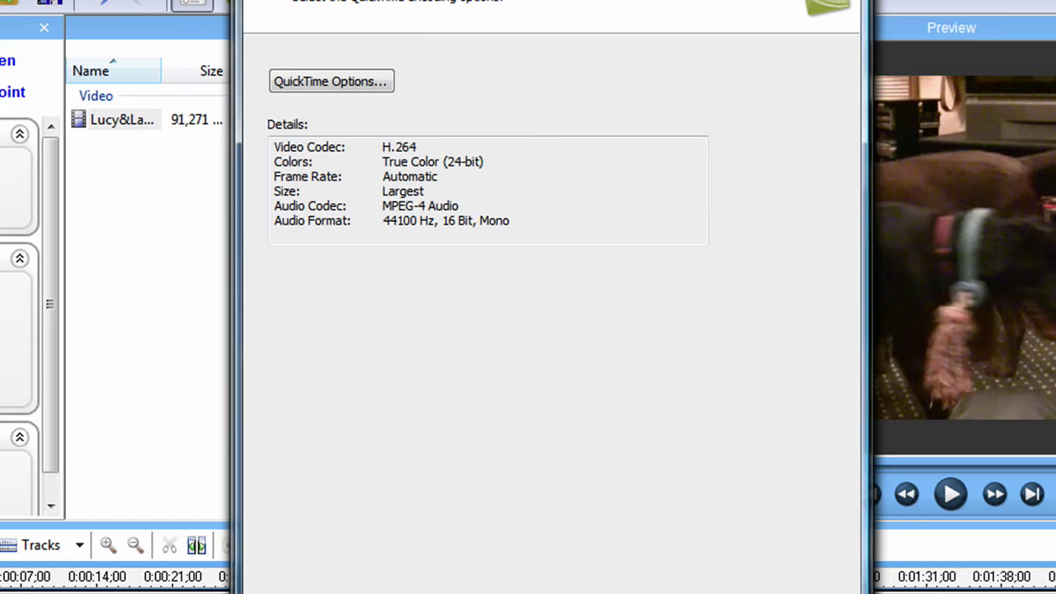
Set the preset's H.264 video compression to Best quality at 30 fps
{"action": "left_click", "coordinate": [341, 85]}
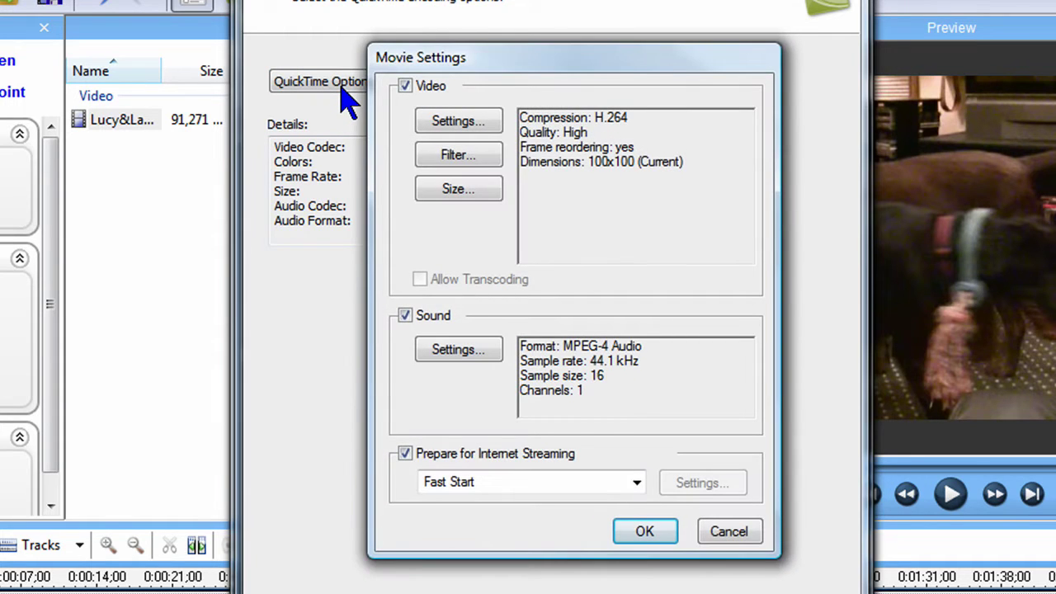
{"action": "left_click", "coordinate": [455, 123]}
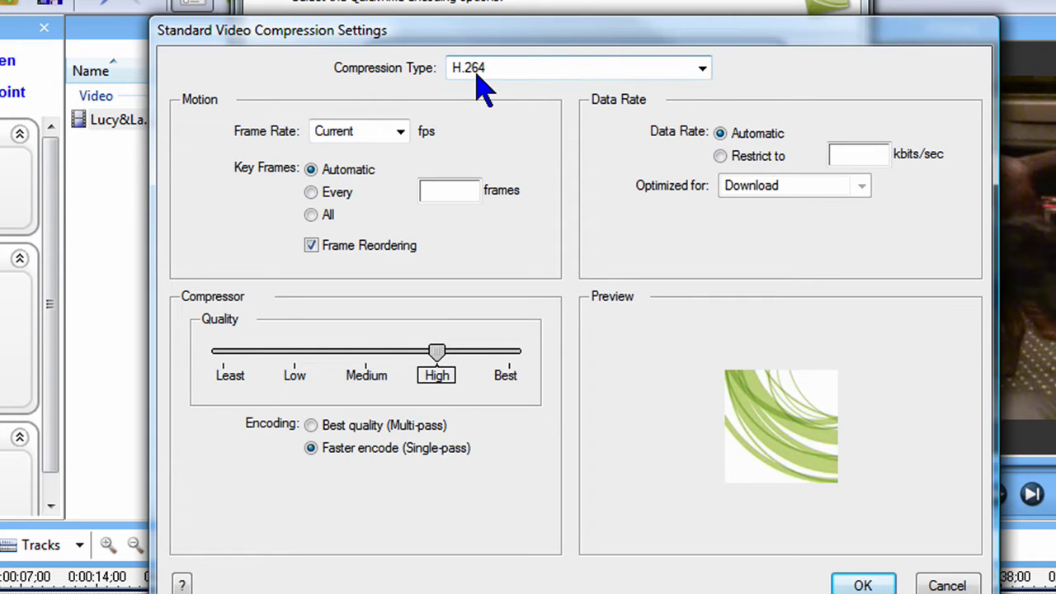
{"action": "left_click", "coordinate": [400, 134]}
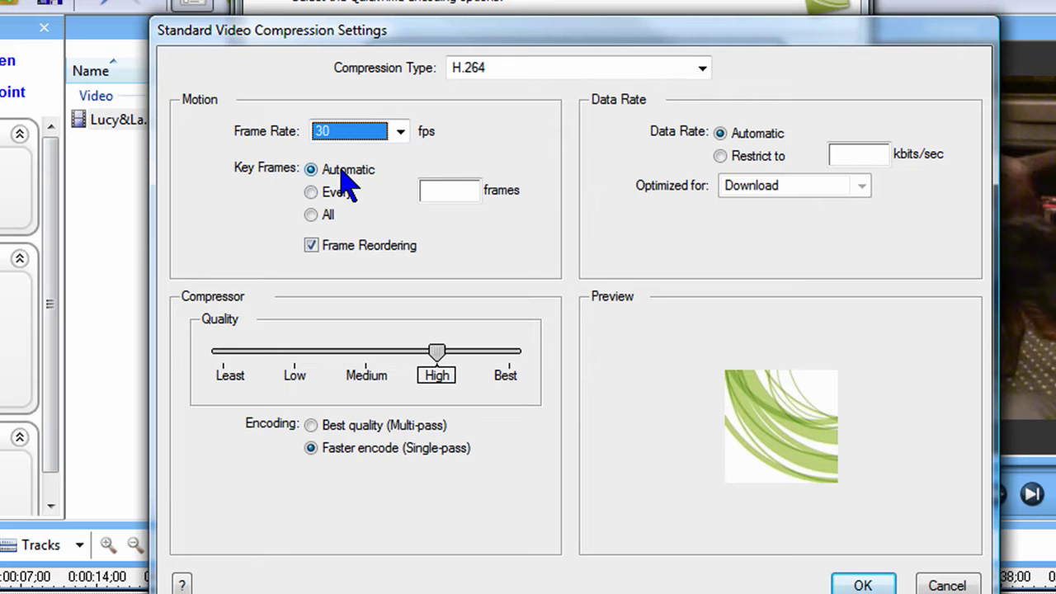
{"action": "left_click", "coordinate": [436, 353]}
{"action": "left_click_drag", "start_coordinate": [438, 355], "coordinate": [510, 353]}
{"action": "left_click", "coordinate": [863, 584]}
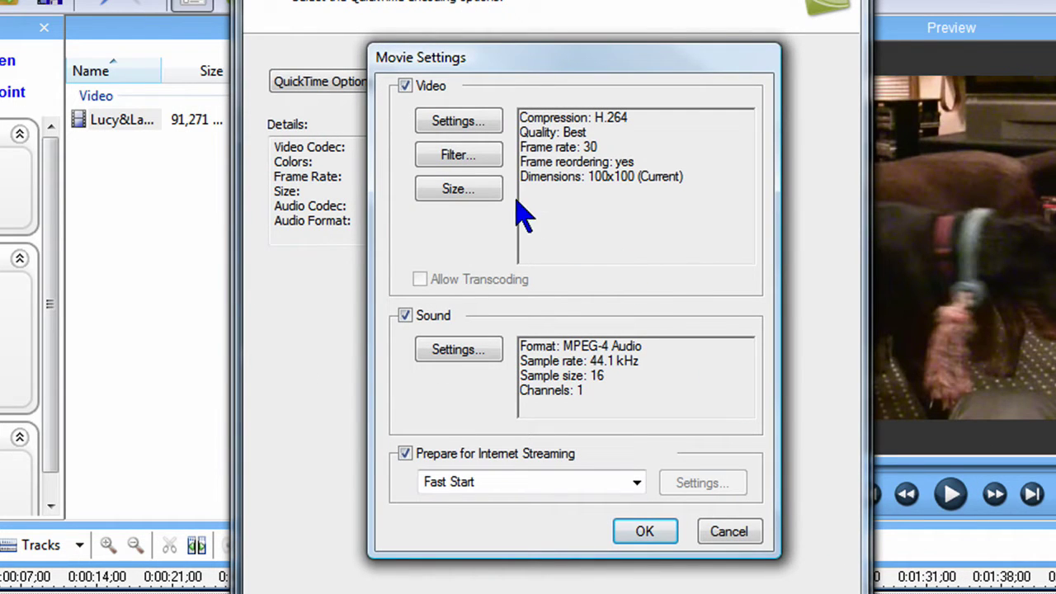
Set the export dimensions to the 1280 x 720 HD preset
{"action": "left_click", "coordinate": [460, 190]}
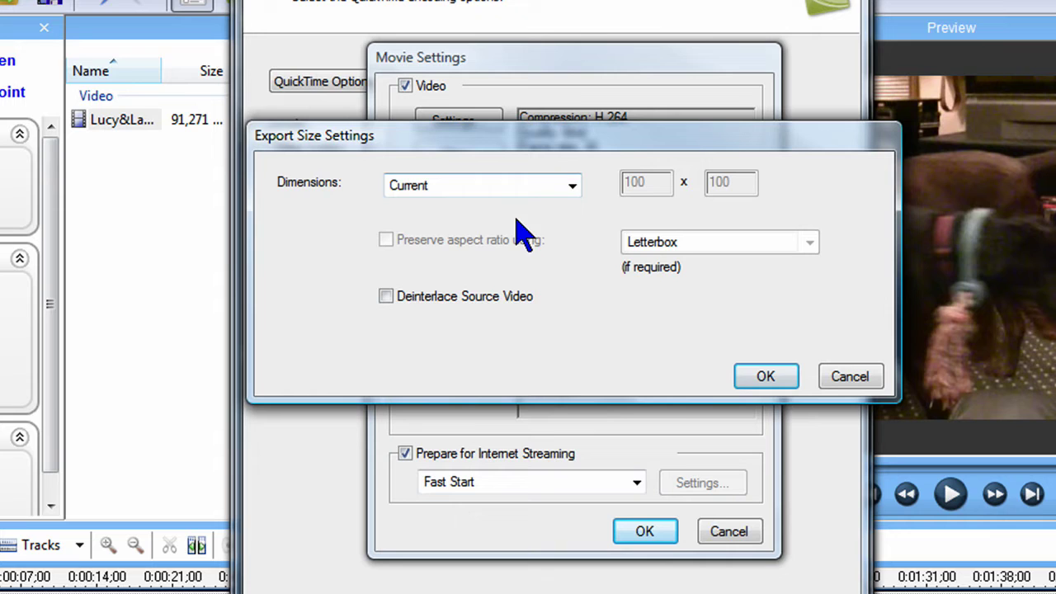
{"action": "left_click", "coordinate": [572, 185]}
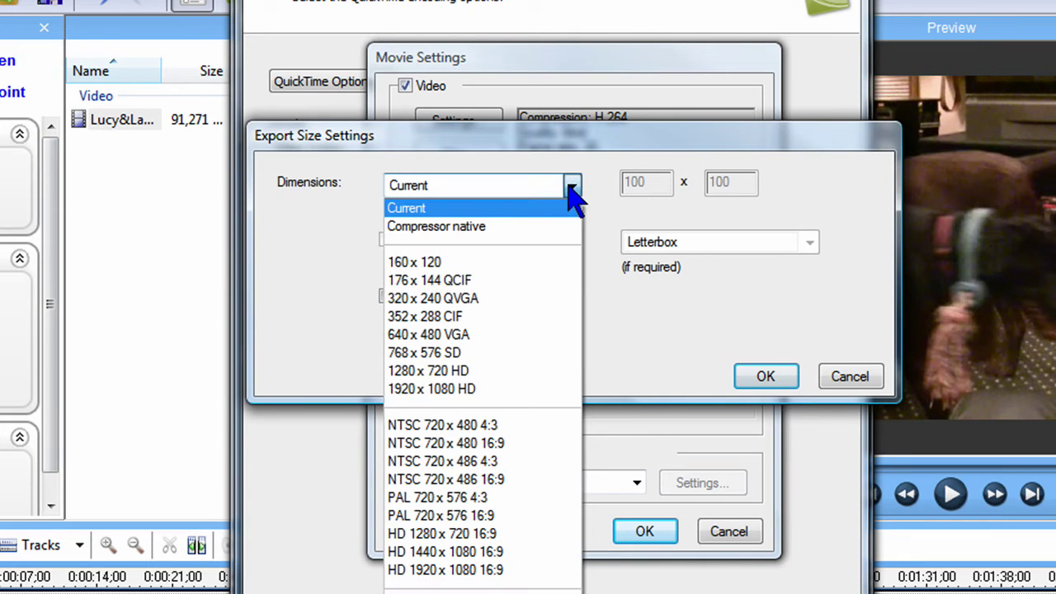
{"action": "left_click", "coordinate": [523, 371]}
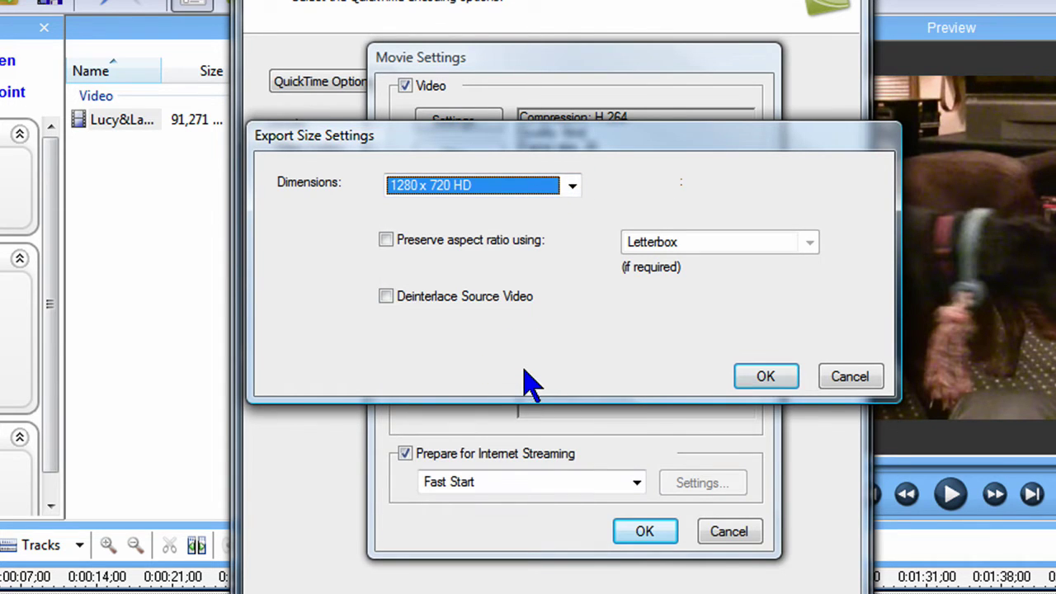
{"action": "left_click", "coordinate": [772, 383]}
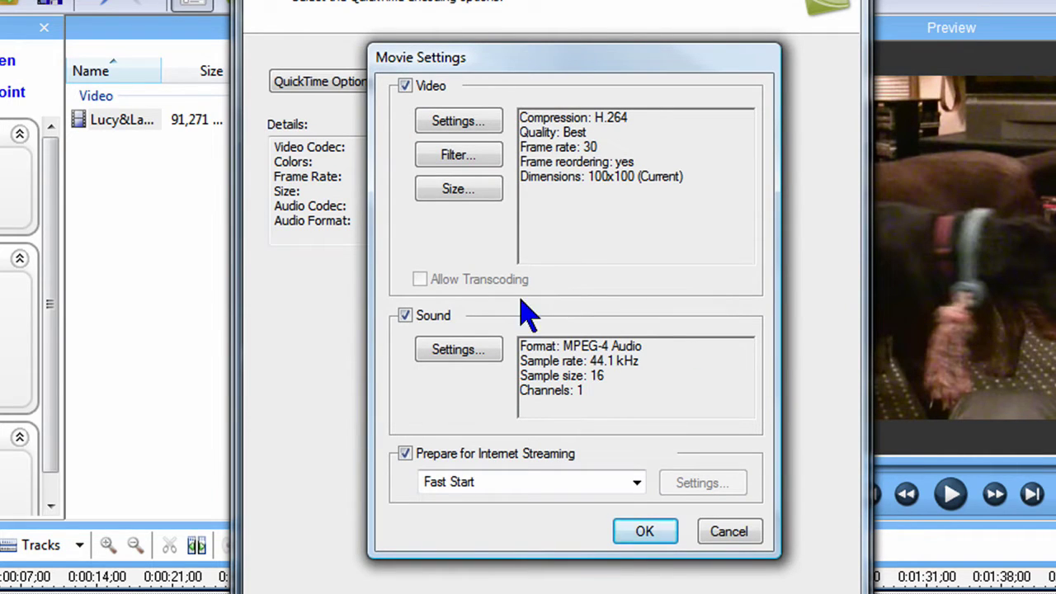
{"action": "left_click", "coordinate": [456, 353]}
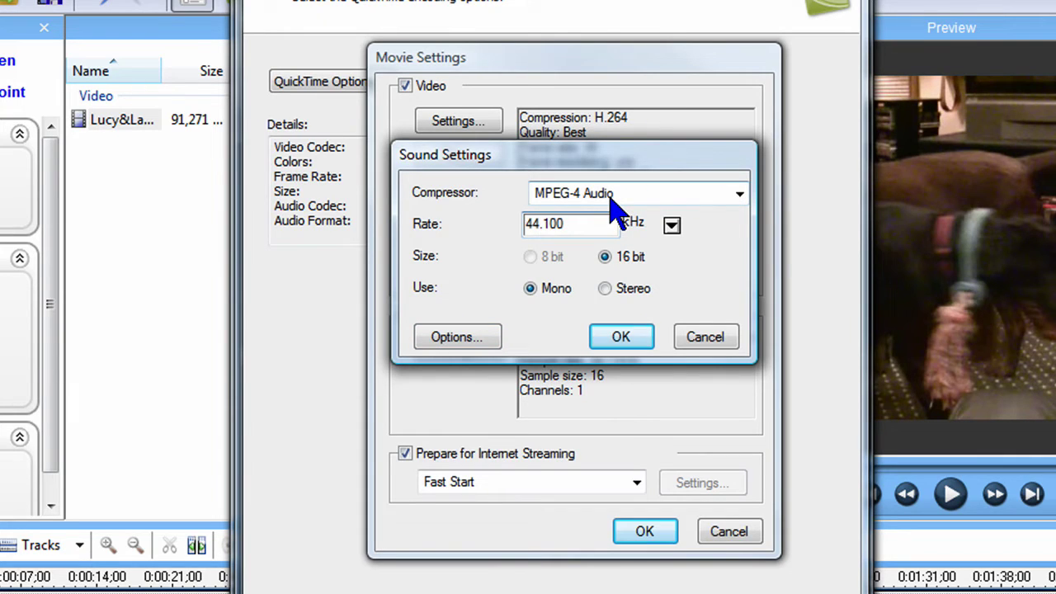
Set the MPEG-4 audio to a 48.000 kHz sample rate in Stereo
{"action": "left_click", "coordinate": [671, 225]}
{"action": "left_click", "coordinate": [738, 406]}
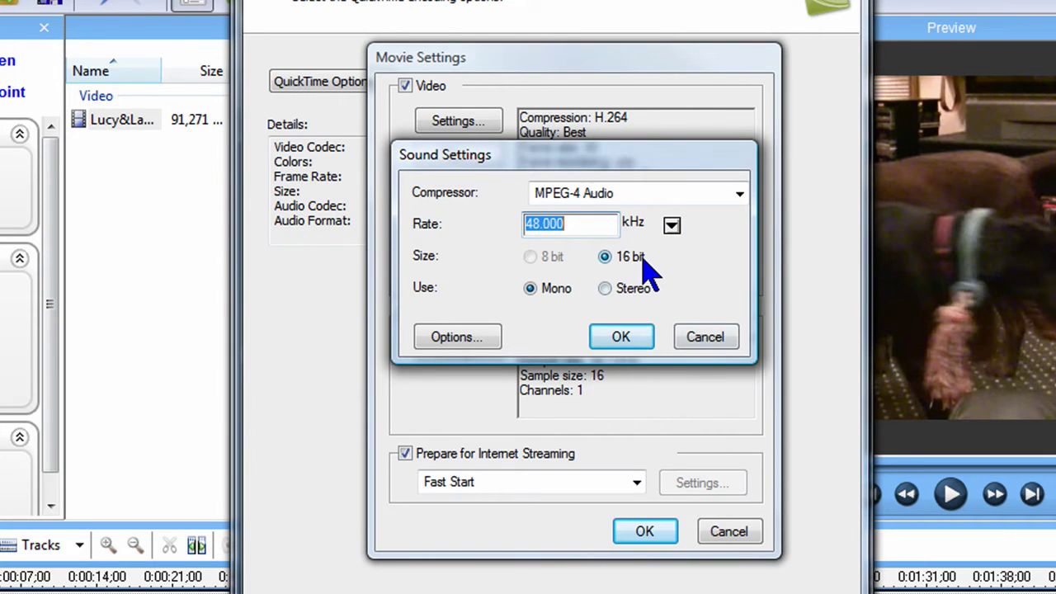
{"action": "left_click", "coordinate": [605, 288]}
{"action": "left_click", "coordinate": [604, 289]}
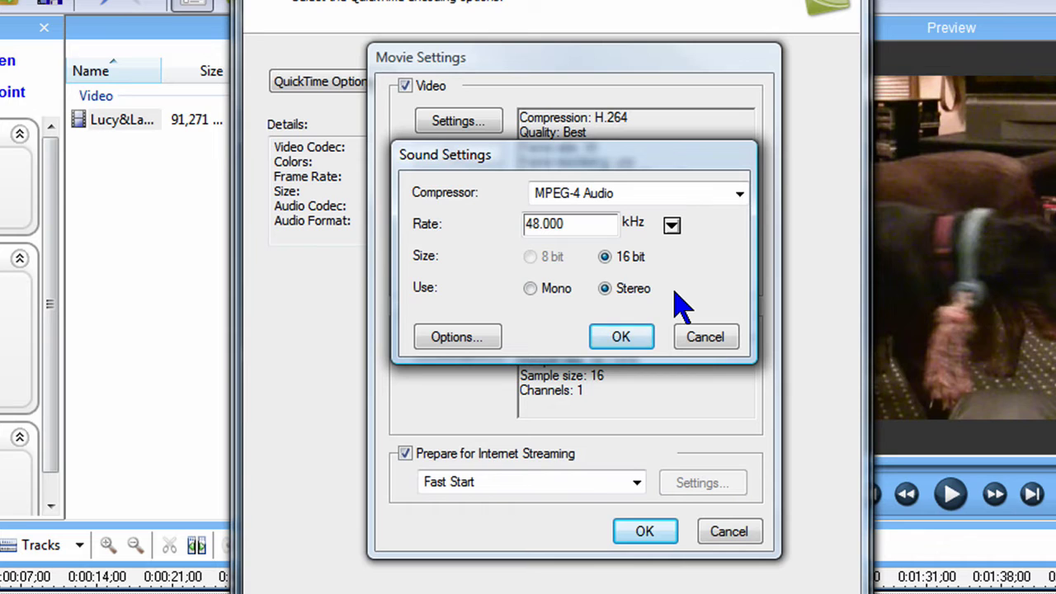
Set AAC audio to 192 kbits/second at 48.000 kHz and confirm the sound and movie settings
{"action": "left_click", "coordinate": [456, 340]}
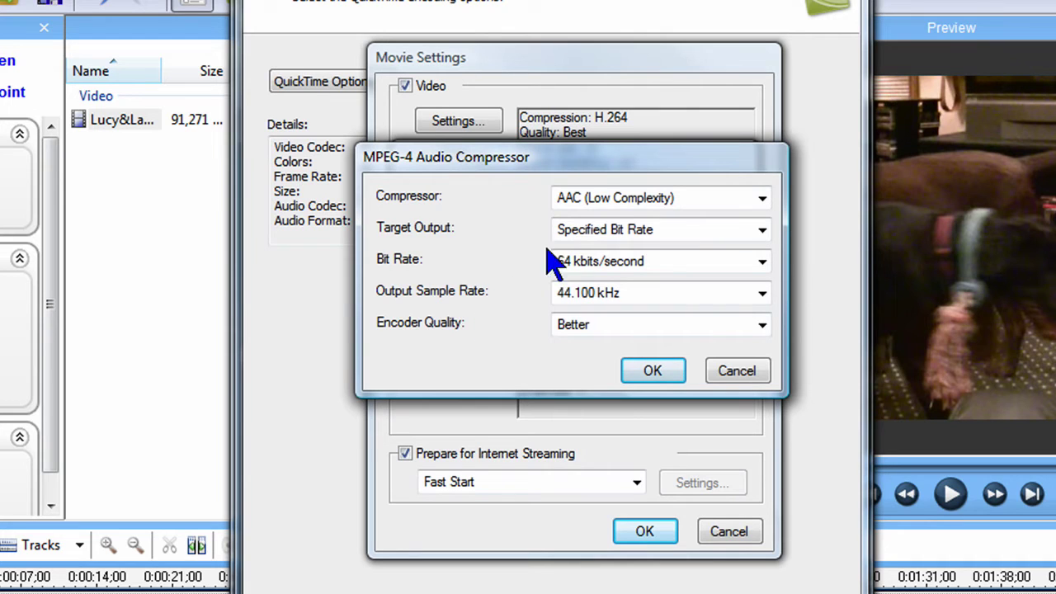
{"action": "left_click", "coordinate": [760, 263]}
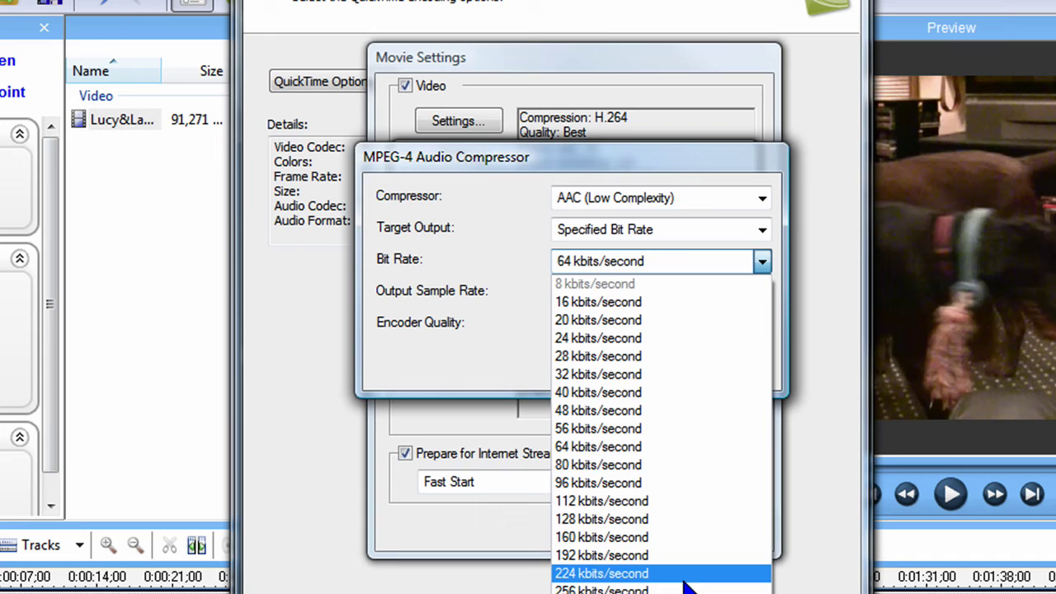
{"action": "left_click", "coordinate": [681, 555]}
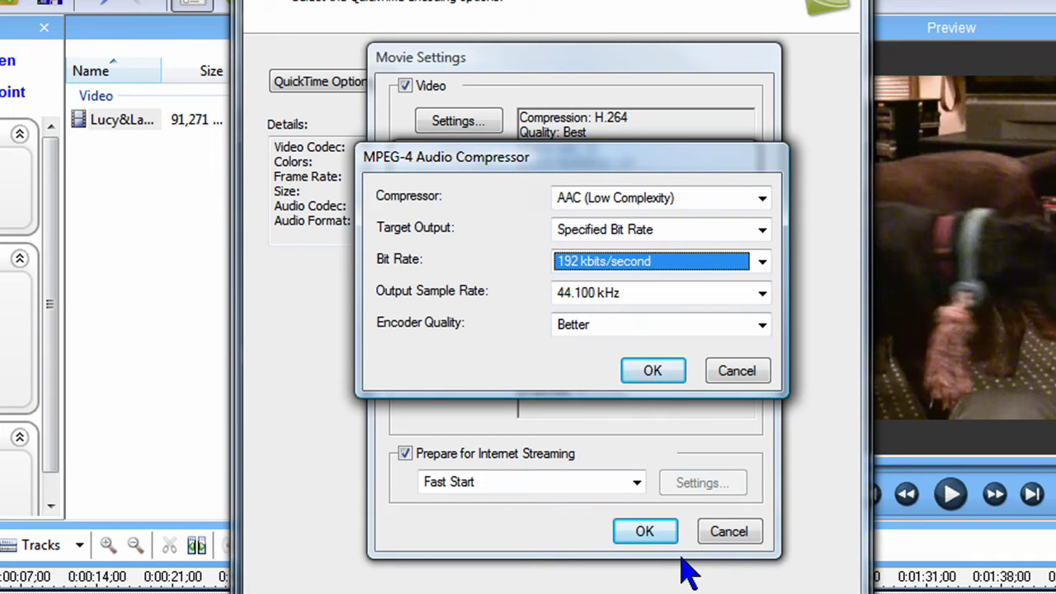
{"action": "left_click", "coordinate": [761, 295]}
{"action": "left_click", "coordinate": [691, 497]}
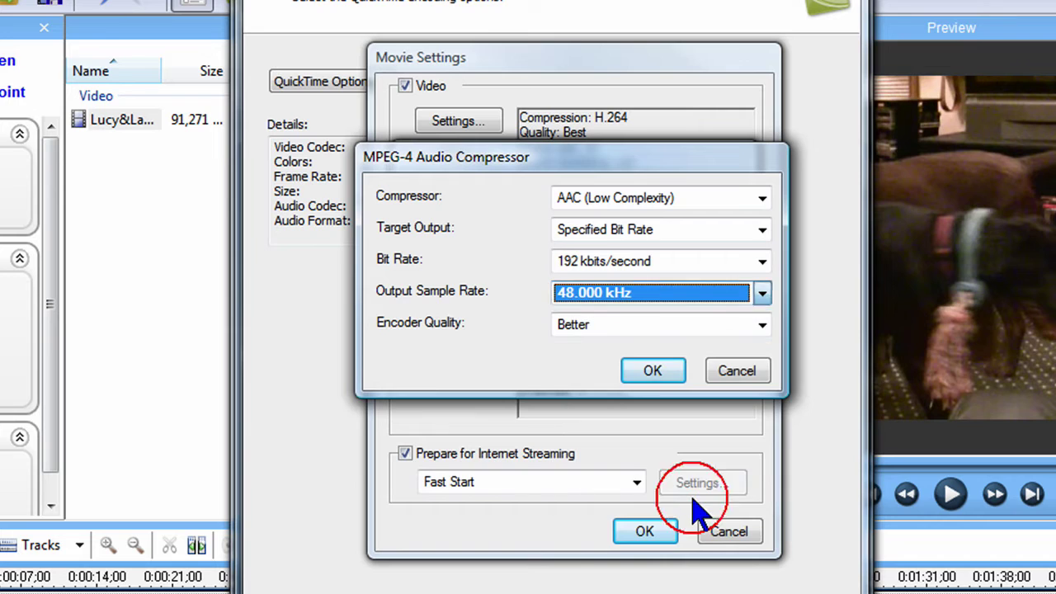
{"action": "left_click", "coordinate": [665, 370]}
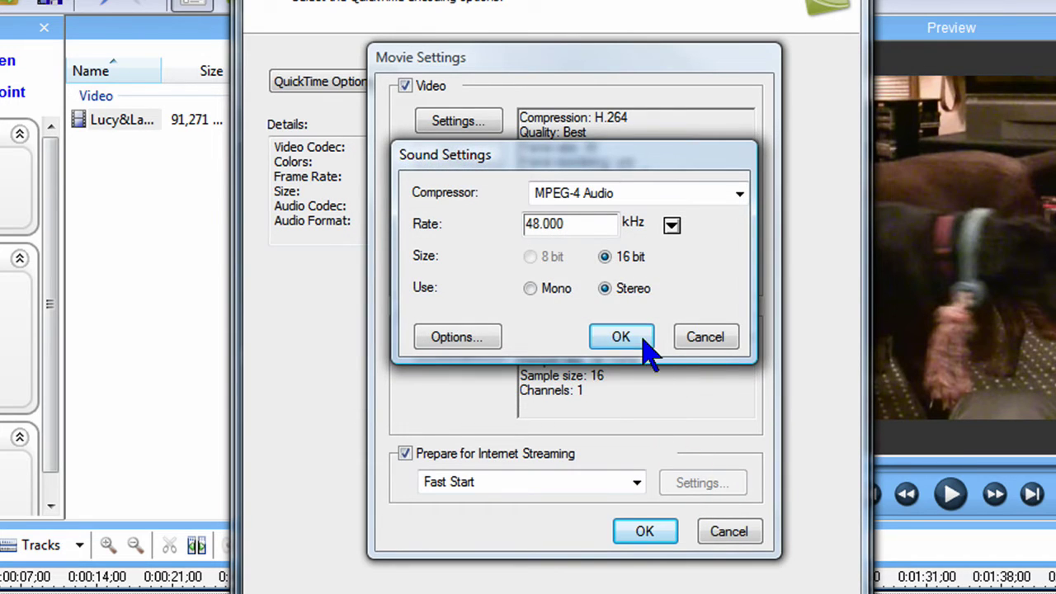
{"action": "left_click", "coordinate": [644, 338]}
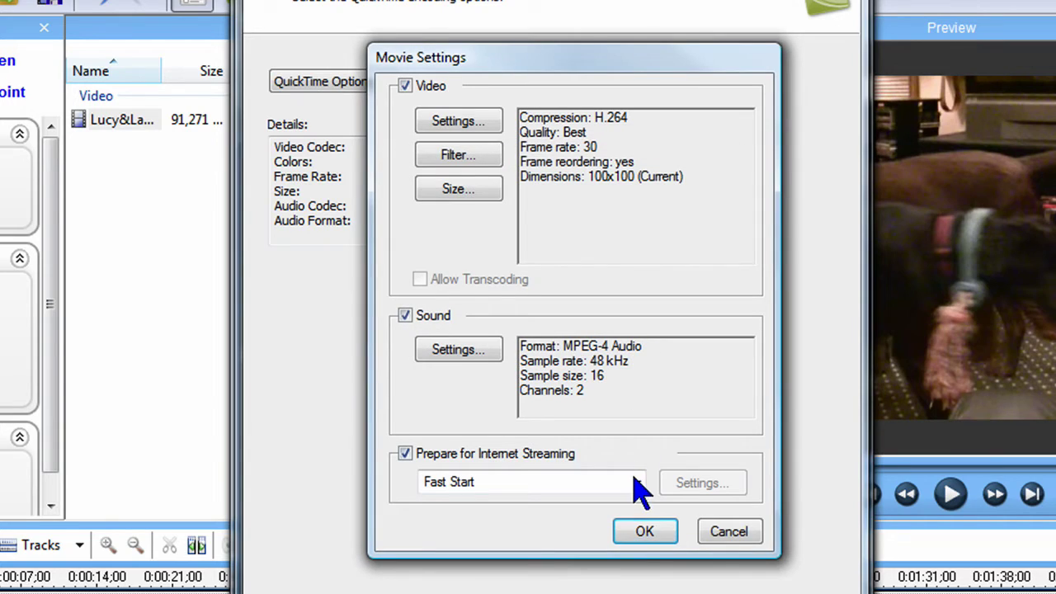
{"action": "left_click", "coordinate": [639, 535]}
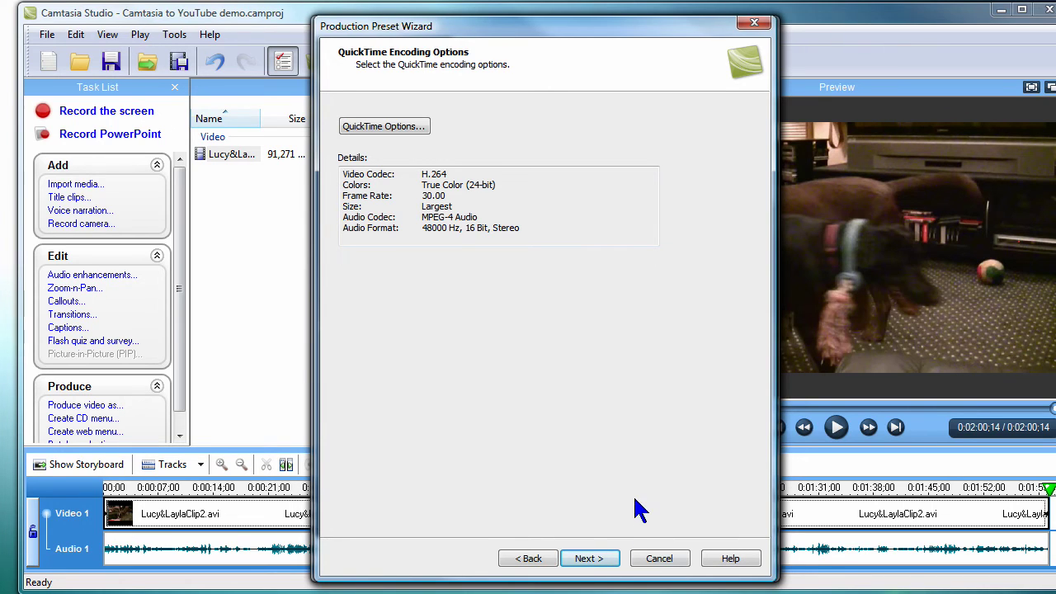
Give the preset a custom video size of 1280 × 720 and continue to Video Options
{"action": "left_click", "coordinate": [591, 558]}
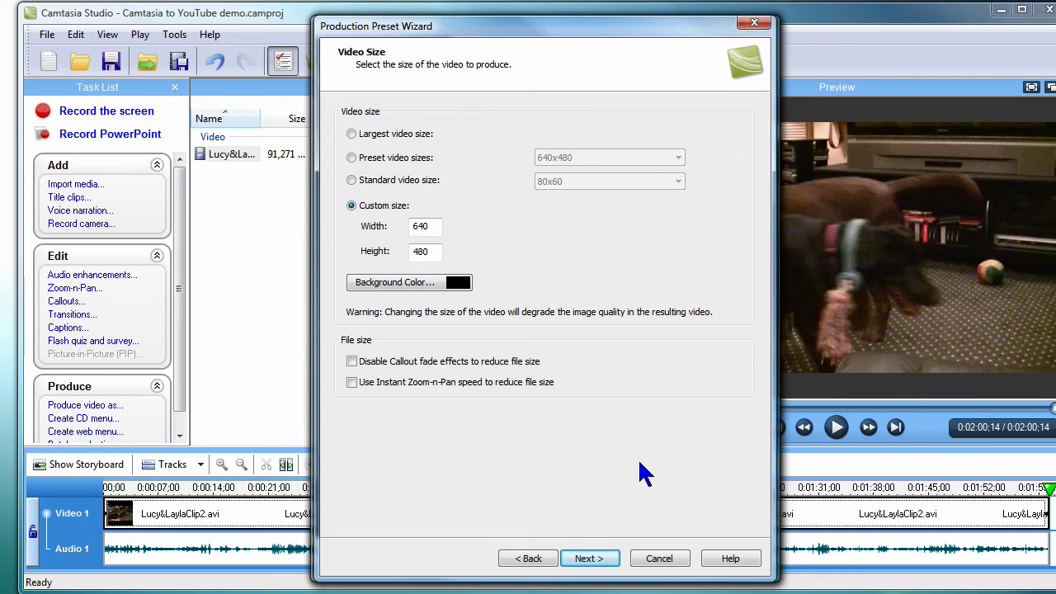
{"action": "double_click", "coordinate": [420, 226]}
{"action": "type", "text": "1280"}
{"action": "double_click", "coordinate": [421, 251]}
{"action": "left_click", "coordinate": [602, 559]}
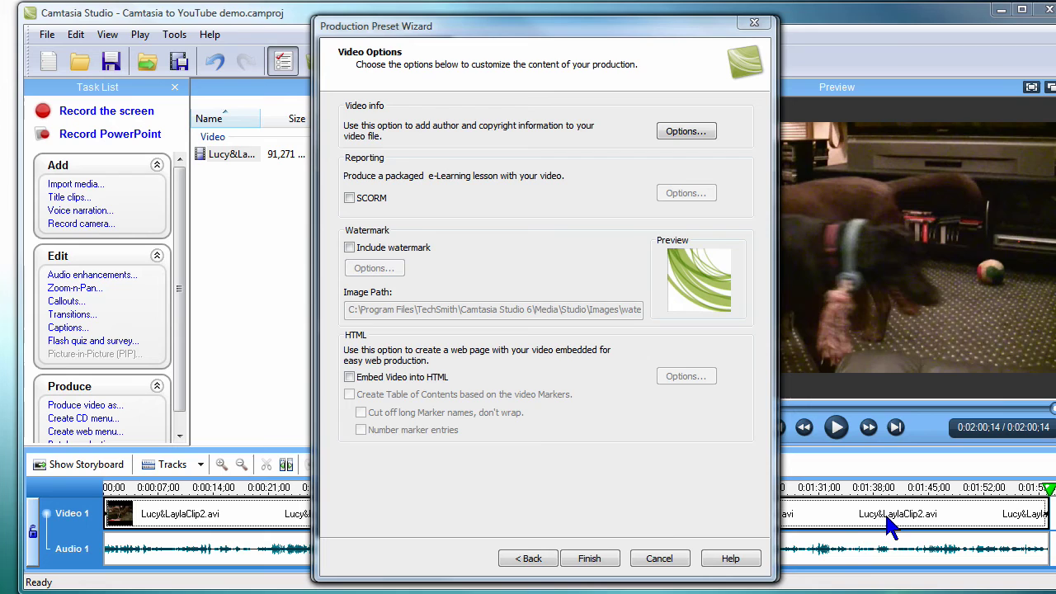
Save the new preset and select YouTube HD as the production preset, accepting the change
{"action": "left_click", "coordinate": [596, 563]}
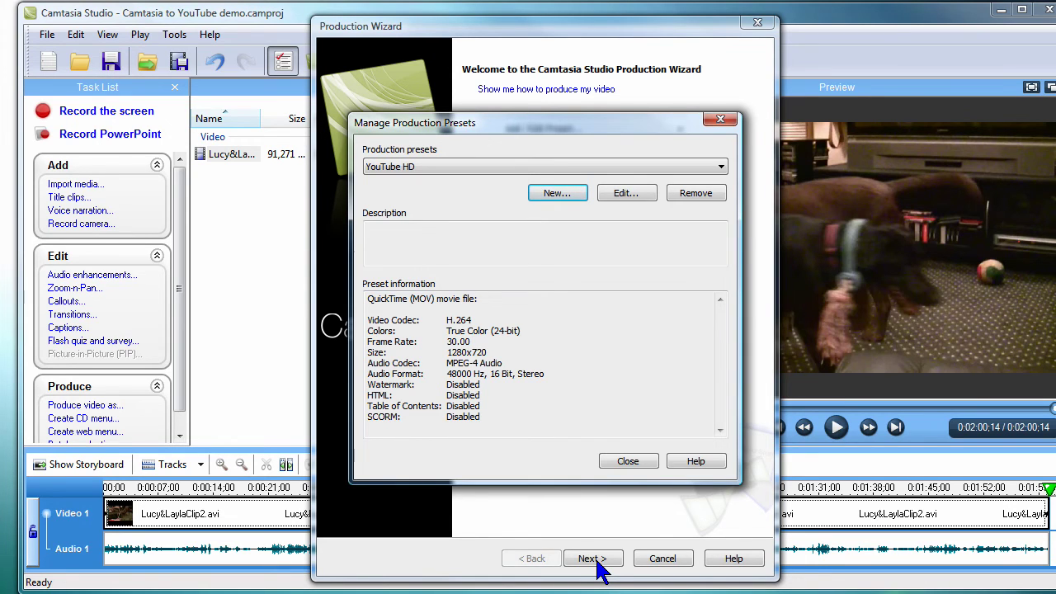
{"action": "left_click", "coordinate": [628, 461]}
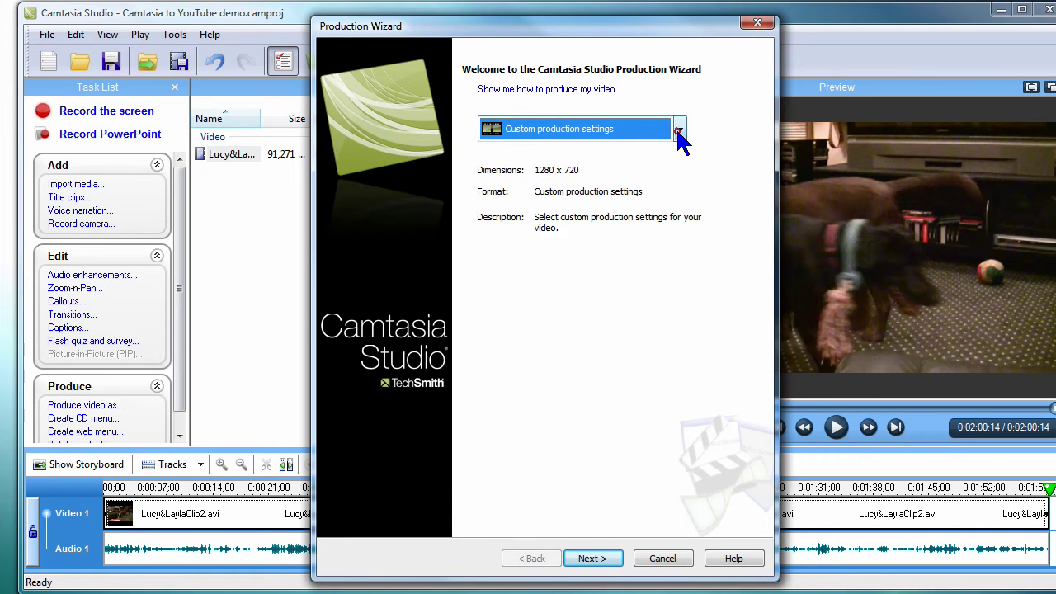
{"action": "left_click", "coordinate": [680, 134]}
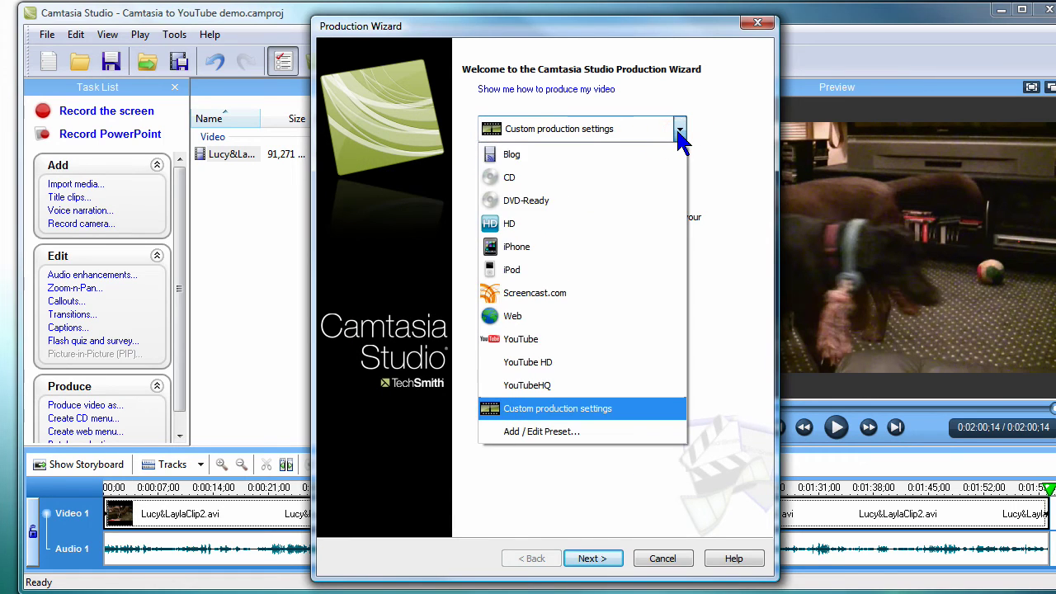
{"action": "left_click", "coordinate": [645, 366]}
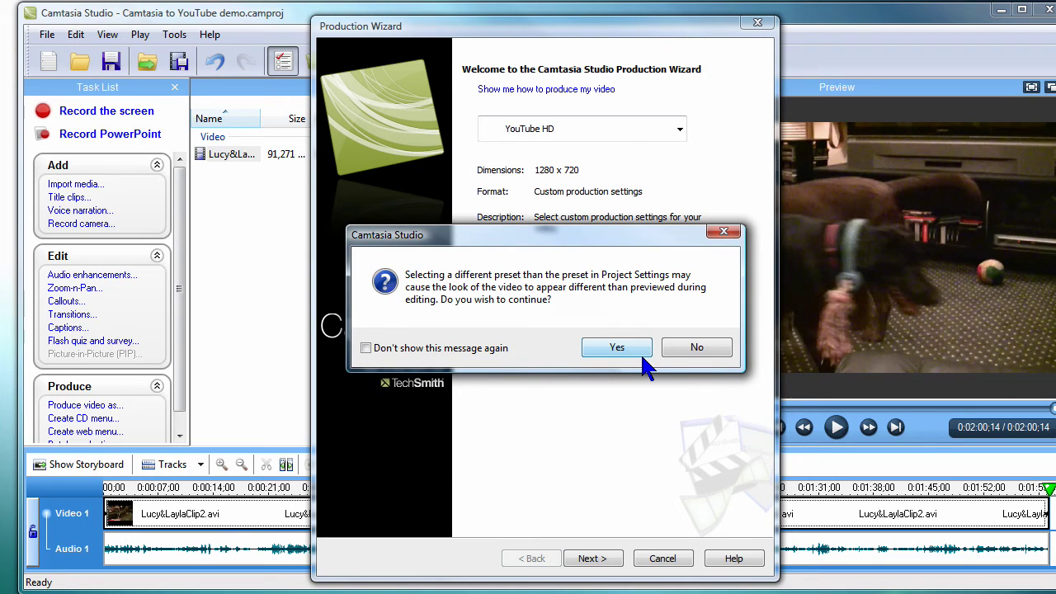
{"action": "left_click", "coordinate": [631, 353]}
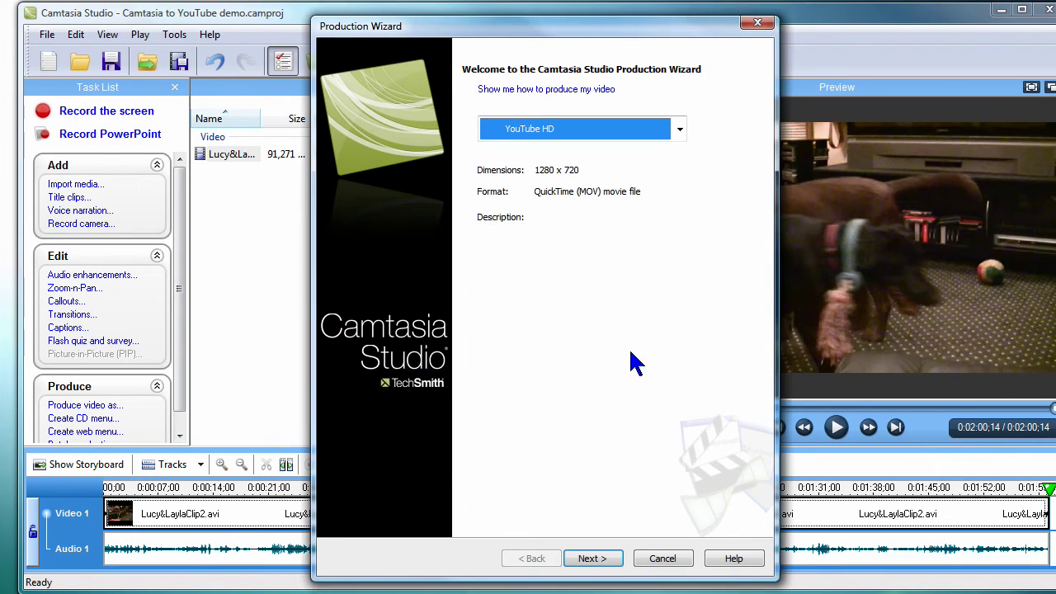
Continue past the save location and summary pages to start rendering the video
{"action": "left_click", "coordinate": [614, 559]}
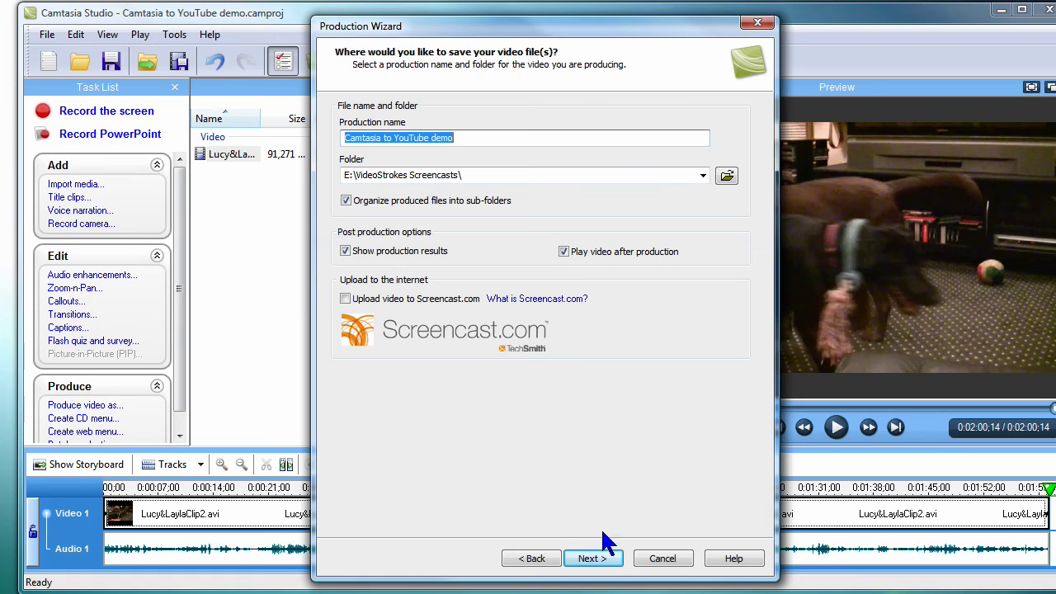
{"action": "left_click", "coordinate": [602, 560]}
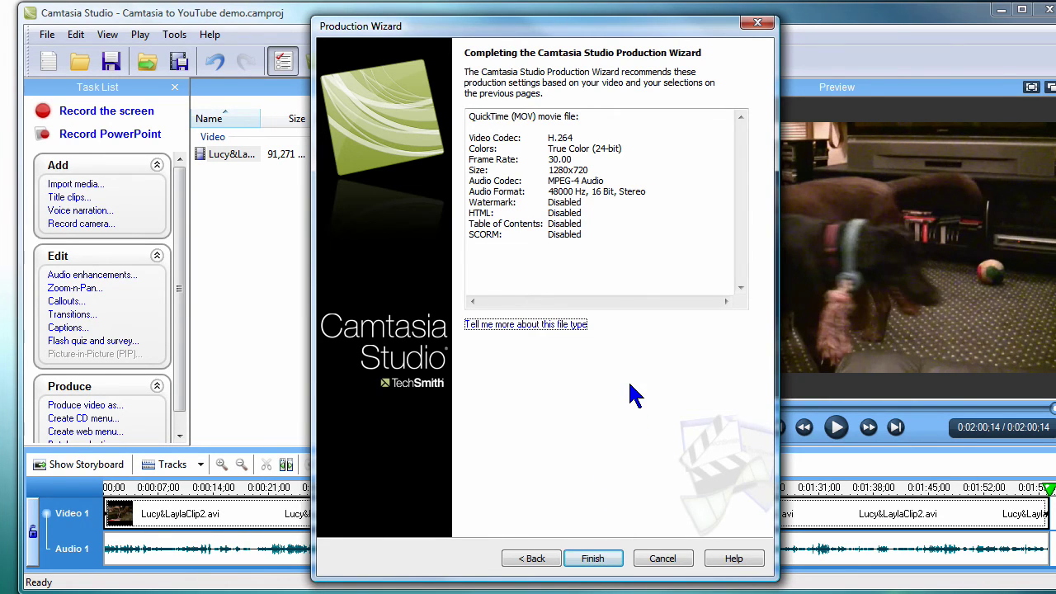
{"action": "left_click", "coordinate": [593, 559]}
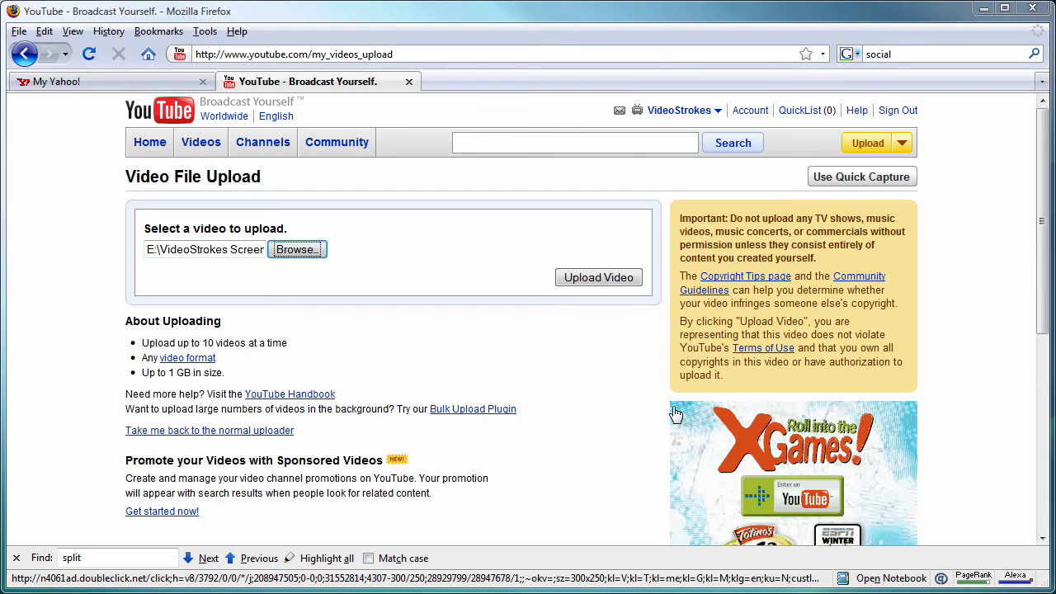
Upload the produced video file to YouTube and switch its watch page to HD playback
{"action": "left_click", "coordinate": [595, 276]}
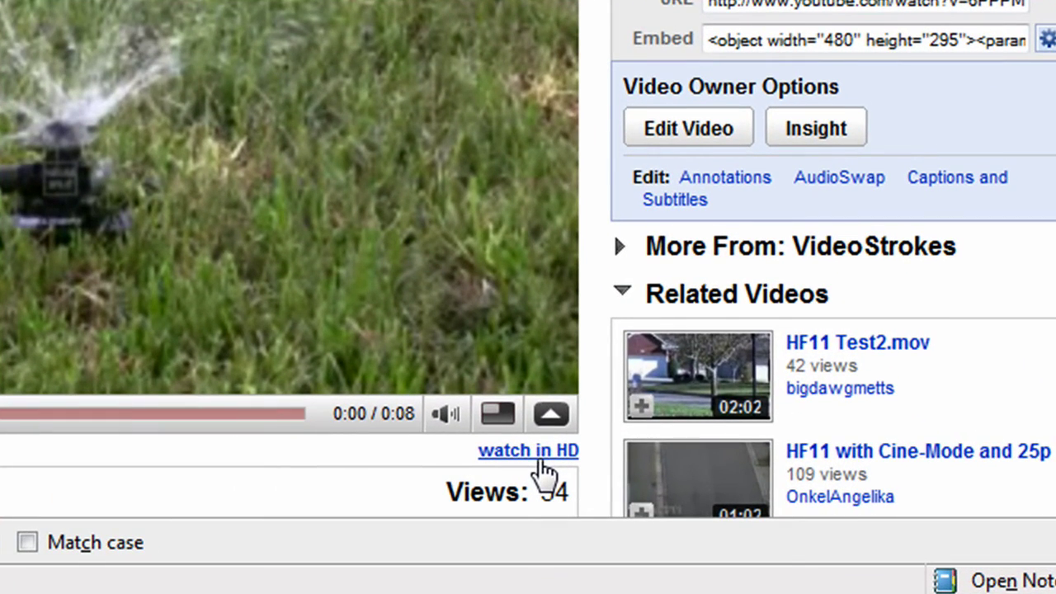
{"action": "left_click", "coordinate": [536, 451]}
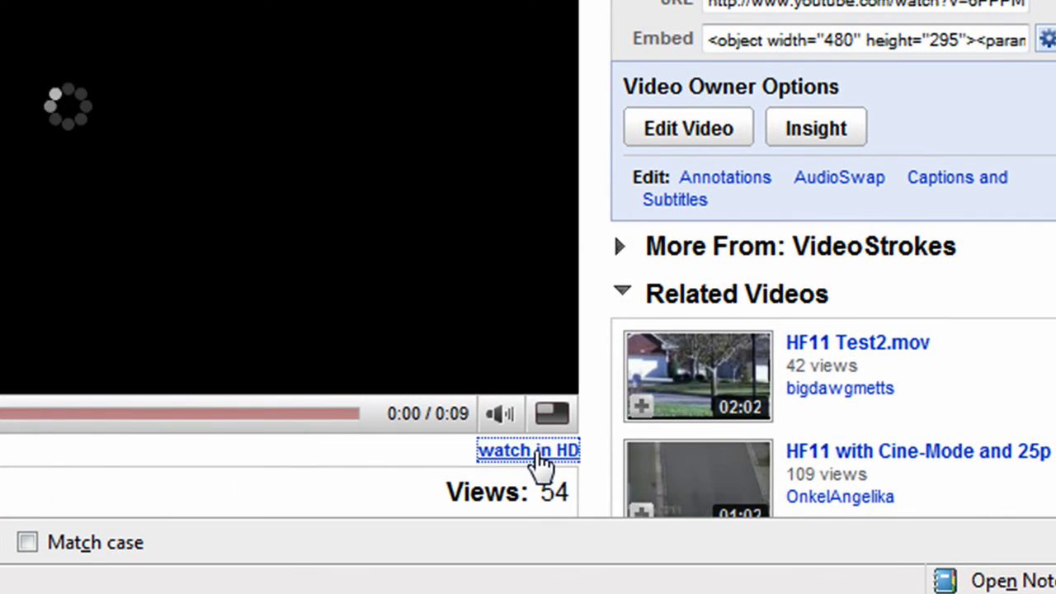